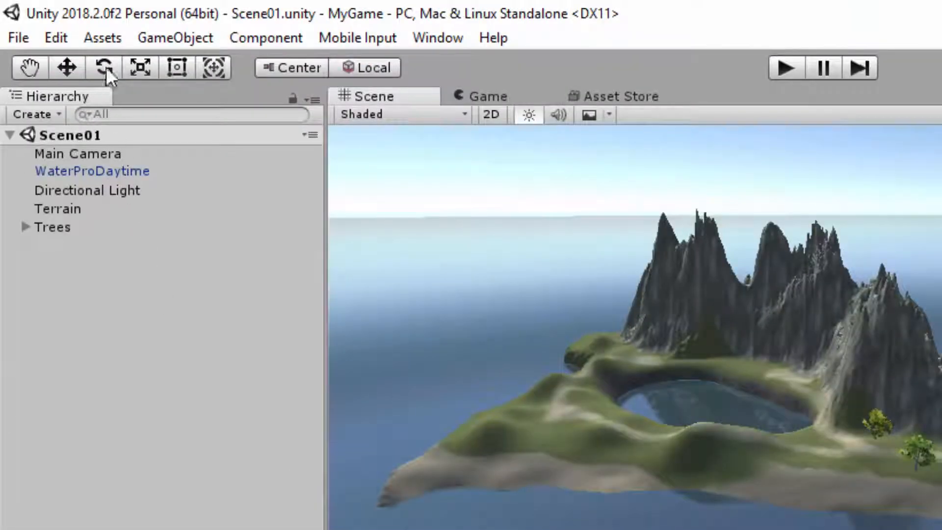
{"action": "left_click", "coordinate": [109, 38]}
{"action": "mouse_move", "coordinate": [209, 289]}
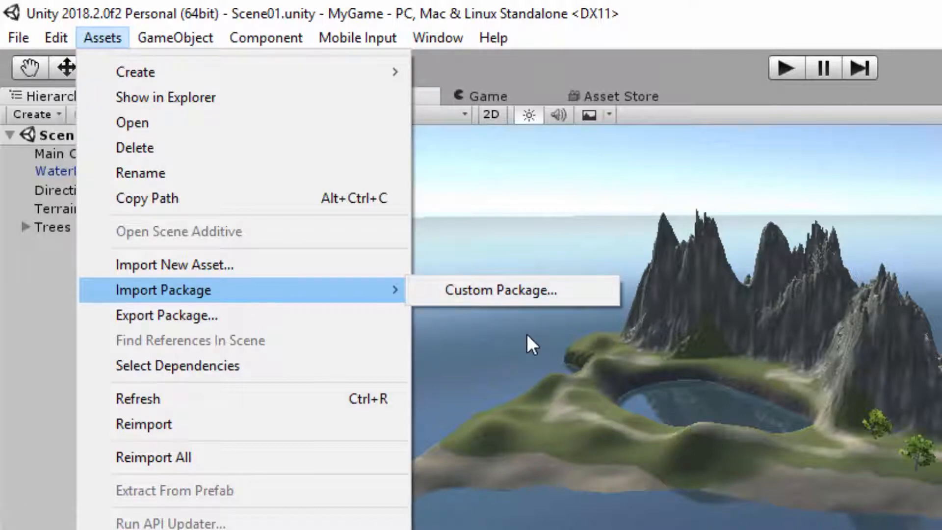
{"action": "left_click", "coordinate": [709, 408]}
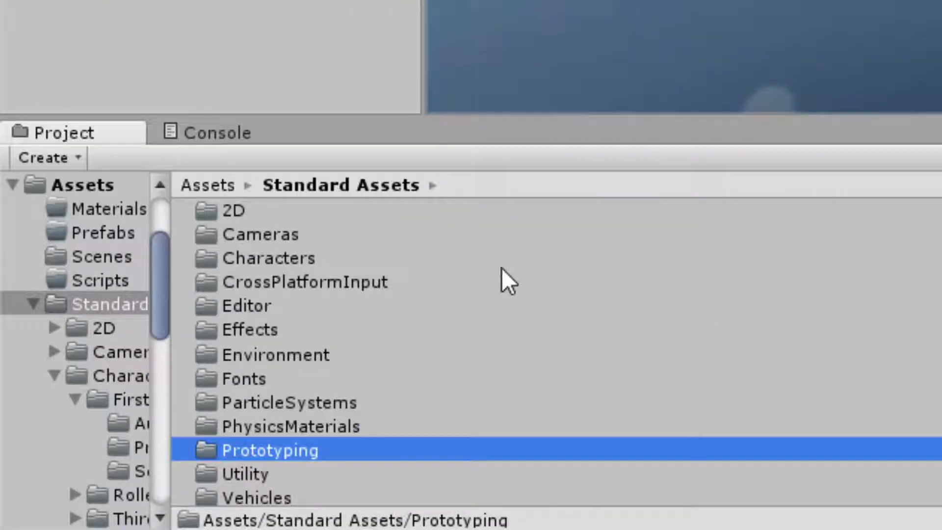
Place the FPSController prefab from Standard Assets/Characters/FirstPersonCharacter/Prefabs on the island terrain near the trees.
{"action": "double_click", "coordinate": [278, 256]}
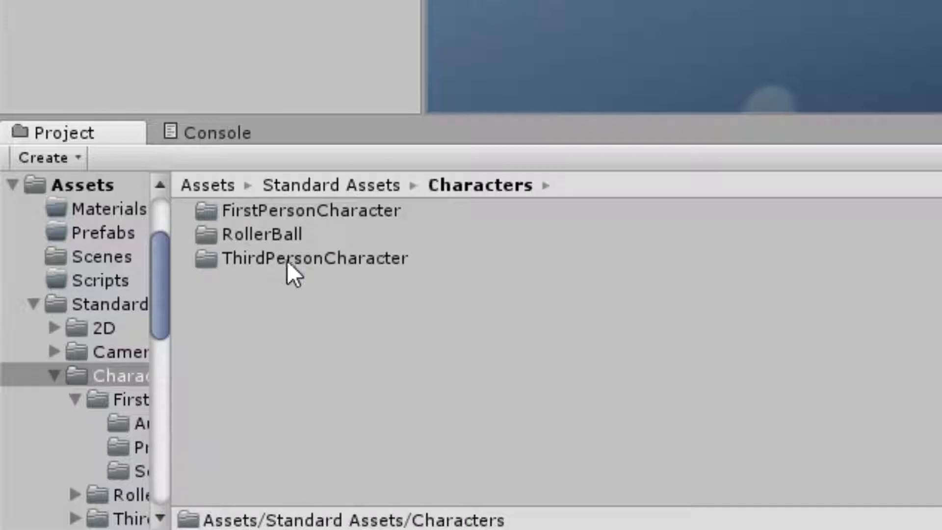
{"action": "double_click", "coordinate": [322, 210]}
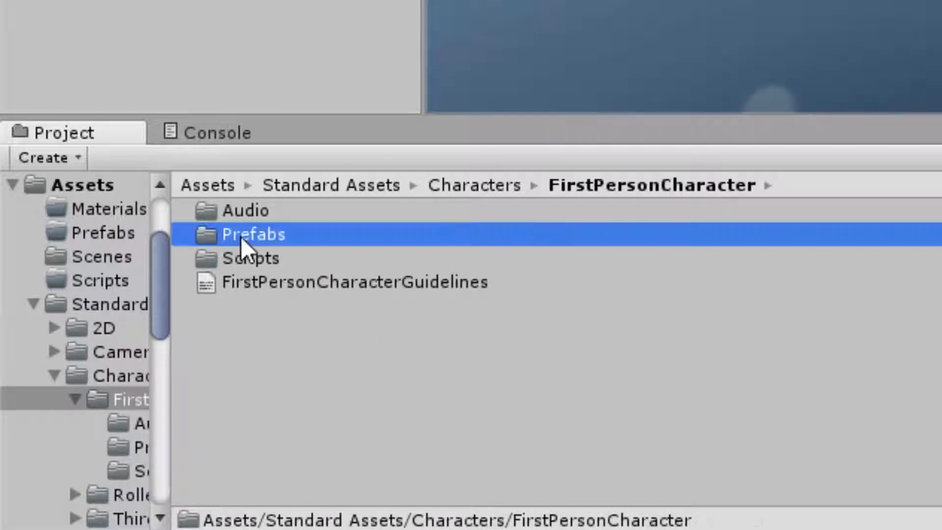
{"action": "double_click", "coordinate": [241, 235]}
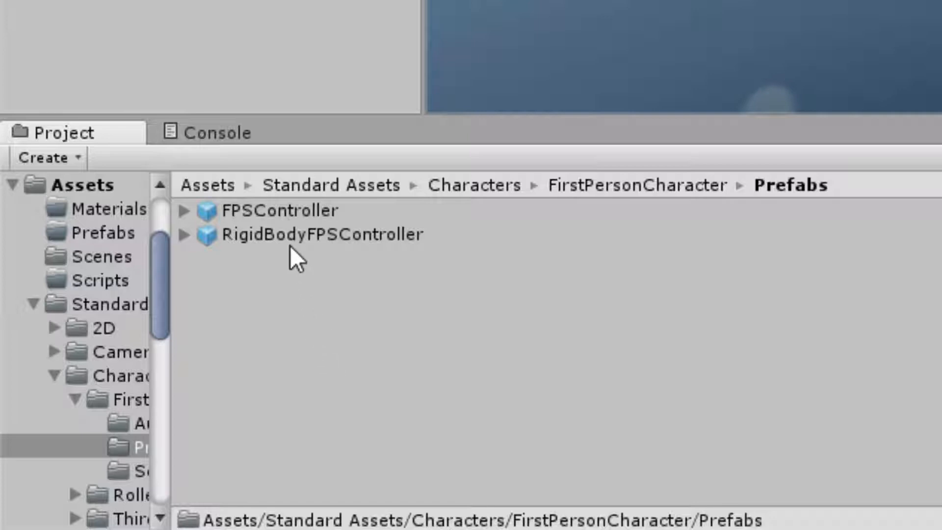
{"action": "left_click_drag", "start_coordinate": [288, 210], "coordinate": [179, 0]}
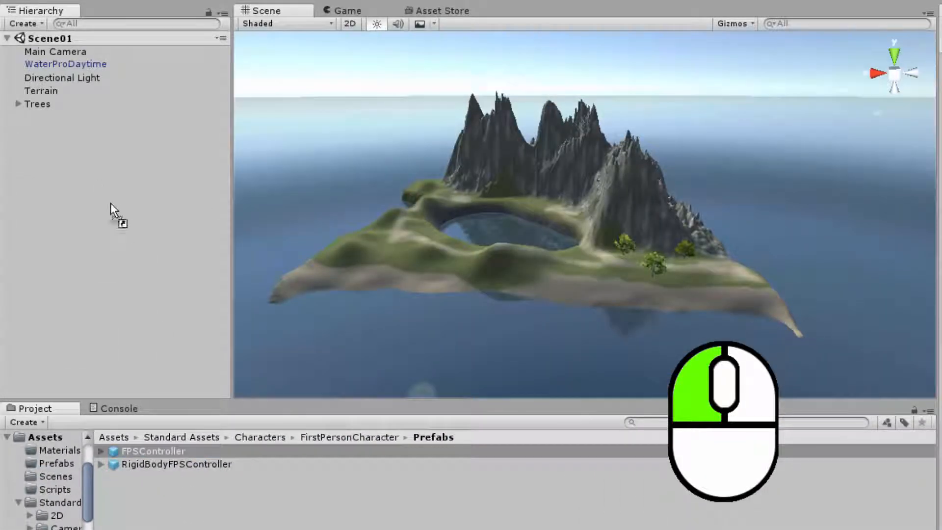
{"action": "left_click_drag", "start_coordinate": [110, 202], "coordinate": [615, 263]}
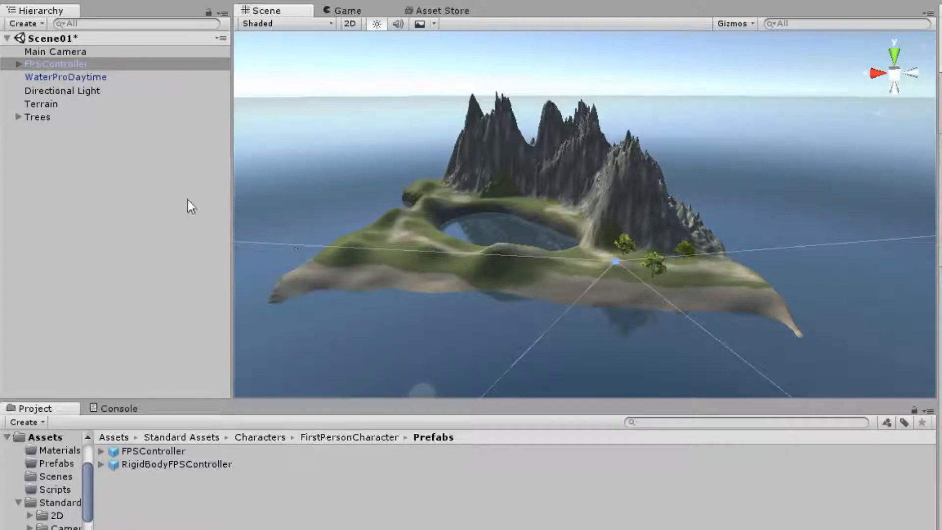
Raise the FPSController above the ground and select its FirstPersonCharacter child to preview its camera.
{"action": "double_click", "coordinate": [51, 64]}
{"action": "left_click_drag", "start_coordinate": [587, 162], "coordinate": [597, 75]}
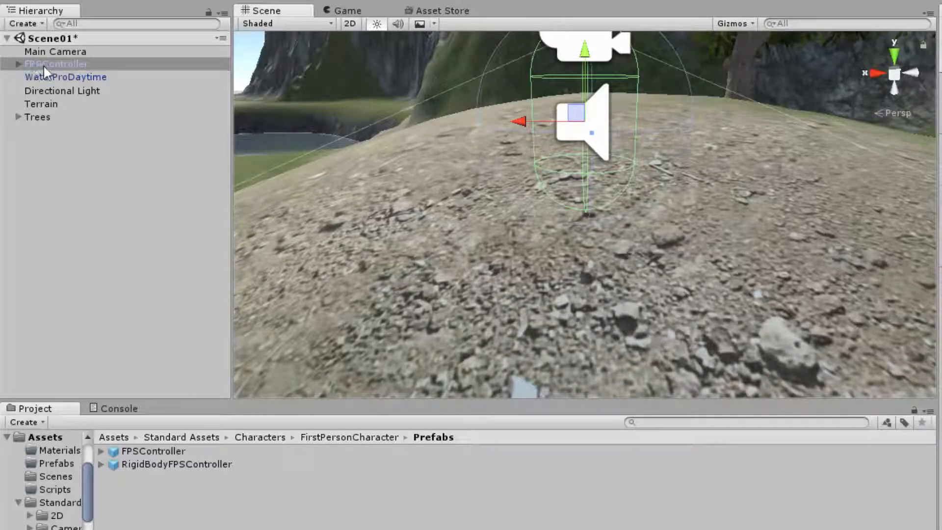
{"action": "left_click", "coordinate": [20, 62]}
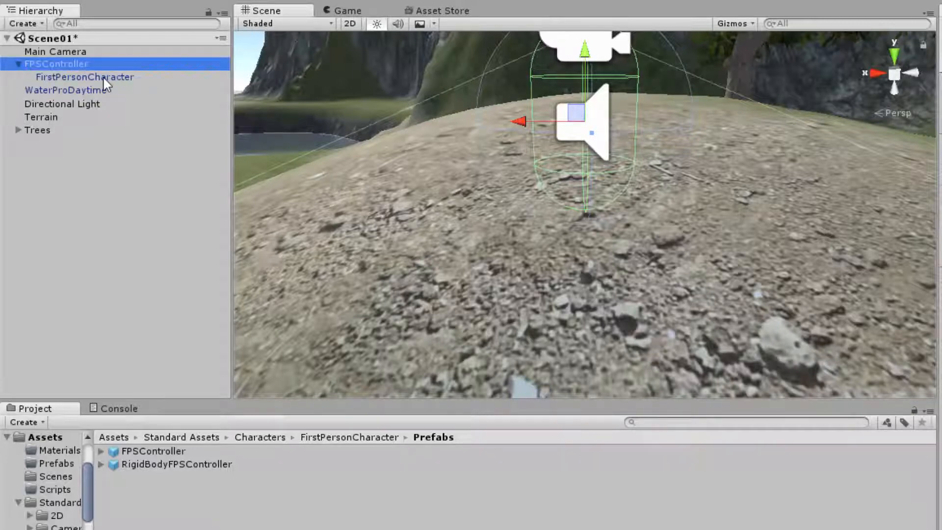
{"action": "left_click", "coordinate": [103, 78]}
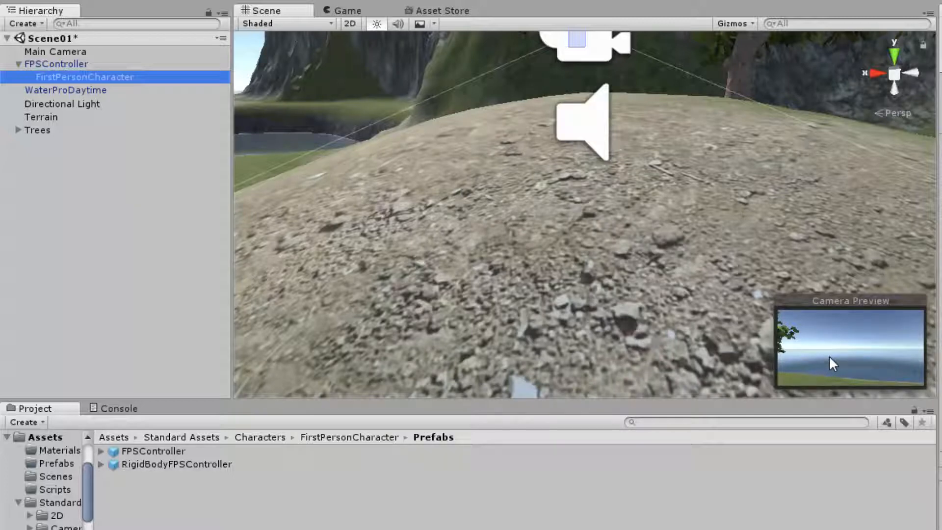
Deactivate the Main Camera and delete it from the scene hierarchy.
{"action": "left_click", "coordinate": [75, 51]}
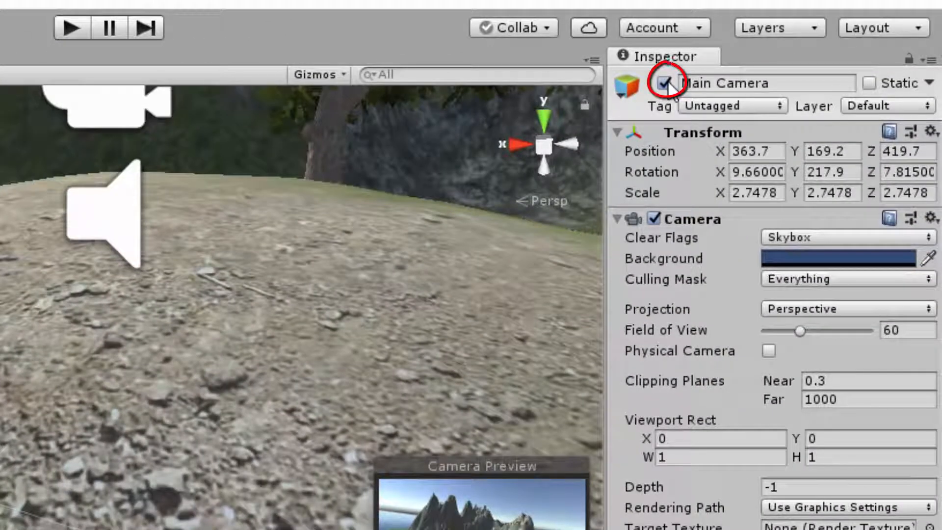
{"action": "left_click", "coordinate": [665, 83]}
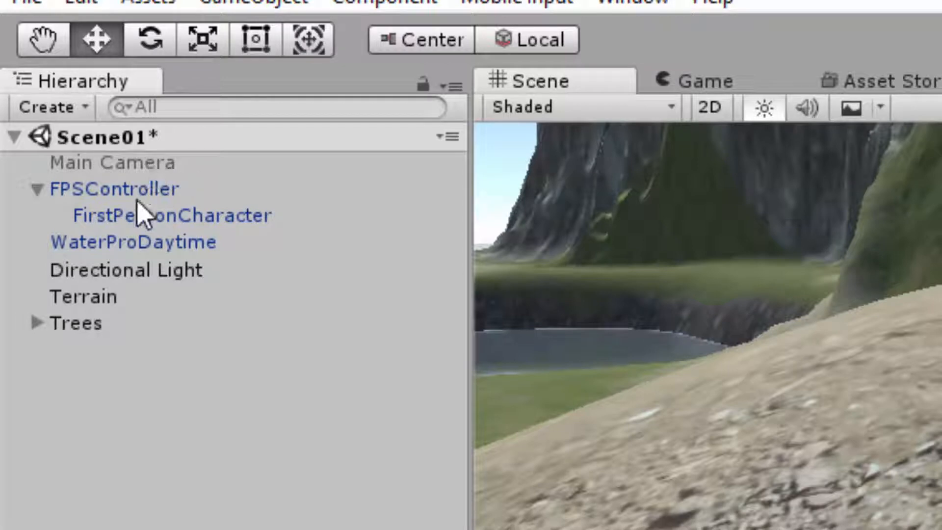
{"action": "right_click", "coordinate": [136, 169]}
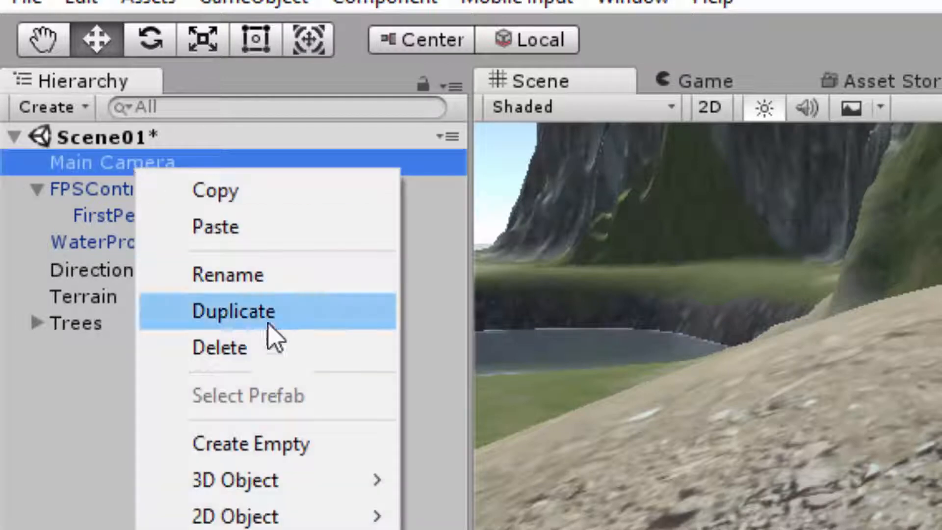
{"action": "left_click", "coordinate": [265, 354]}
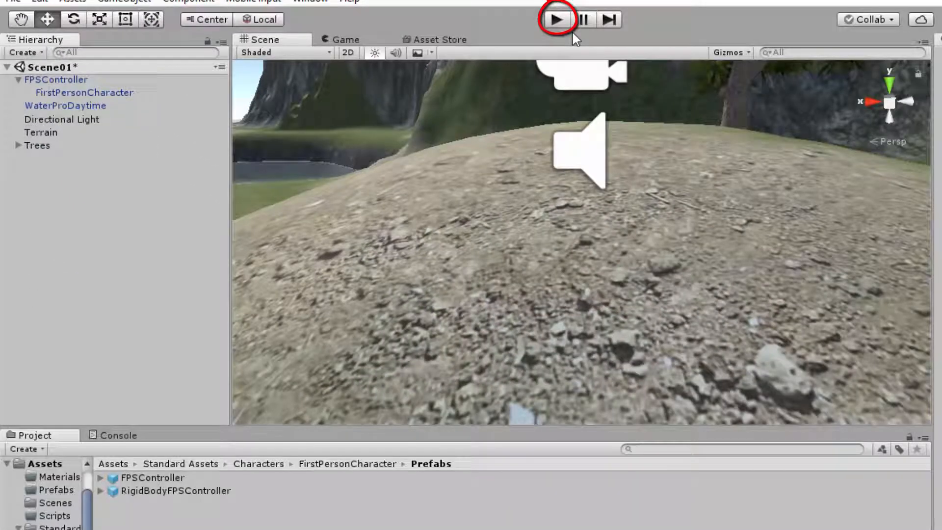
Play the scene and test walking the first-person character forward, backward and sideways.
{"action": "left_click", "coordinate": [564, 20]}
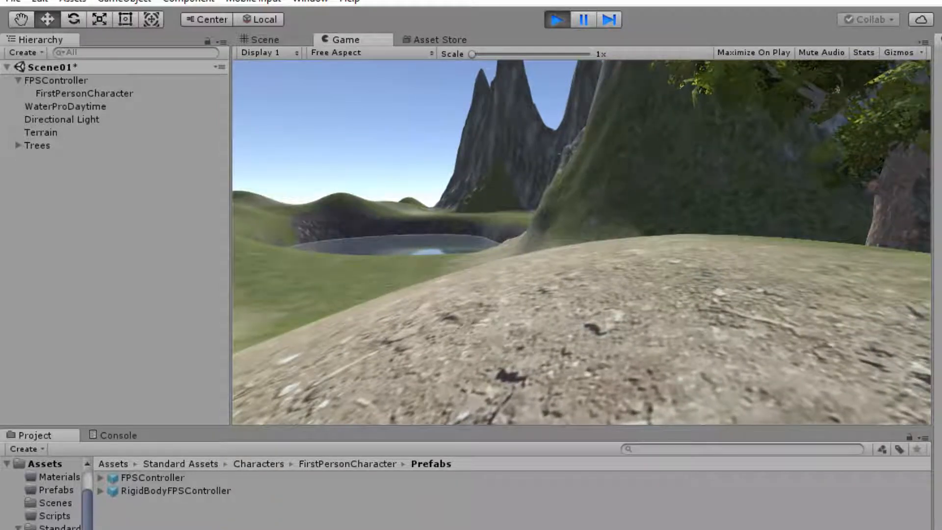
{"action": "key", "text": "w"}
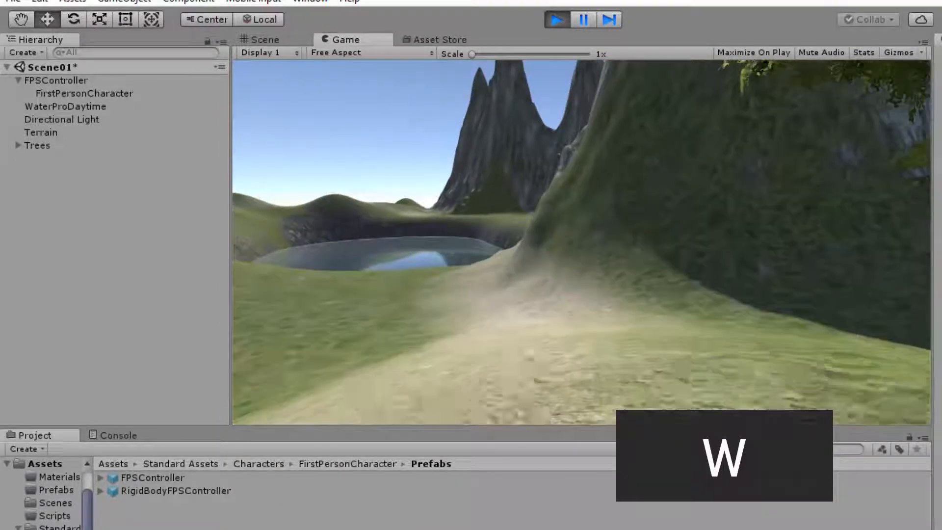
{"action": "key", "text": "s"}
{"action": "key", "text": "a"}
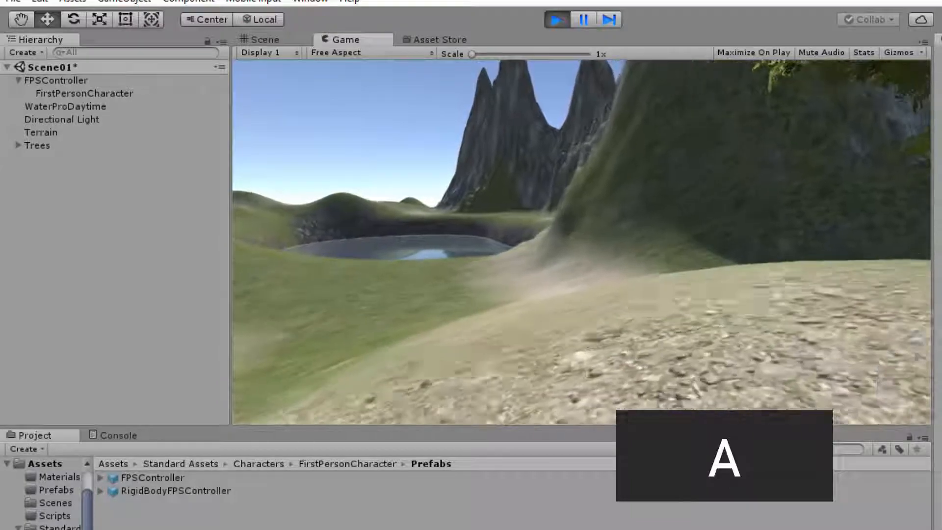
{"action": "key", "text": "d"}
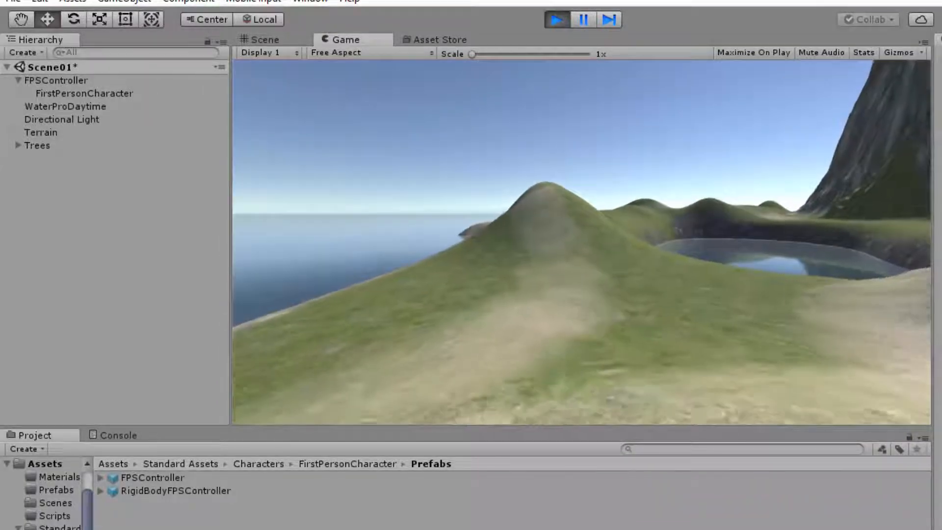
Test running and jumping across the terrain toward the lake, release the cursor and stop play mode.
{"action": "key", "text": "shift+w"}
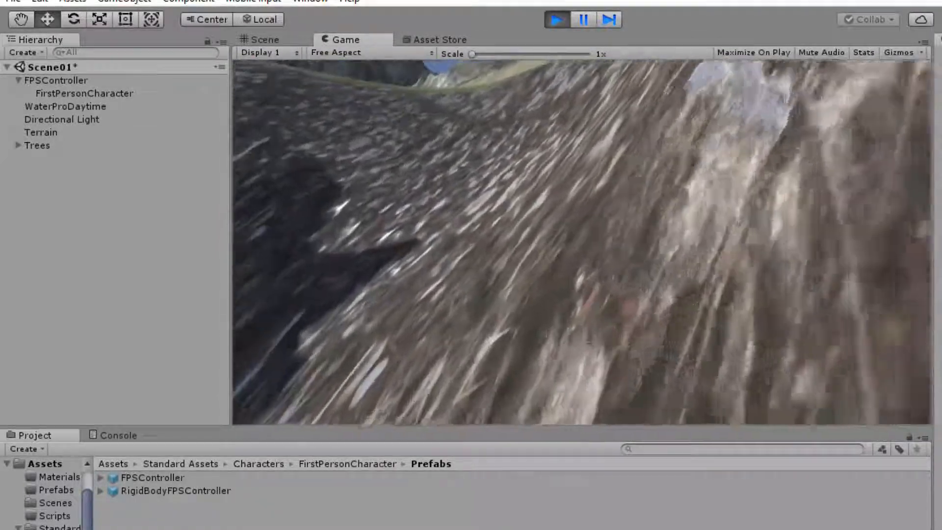
{"action": "key", "text": "space"}
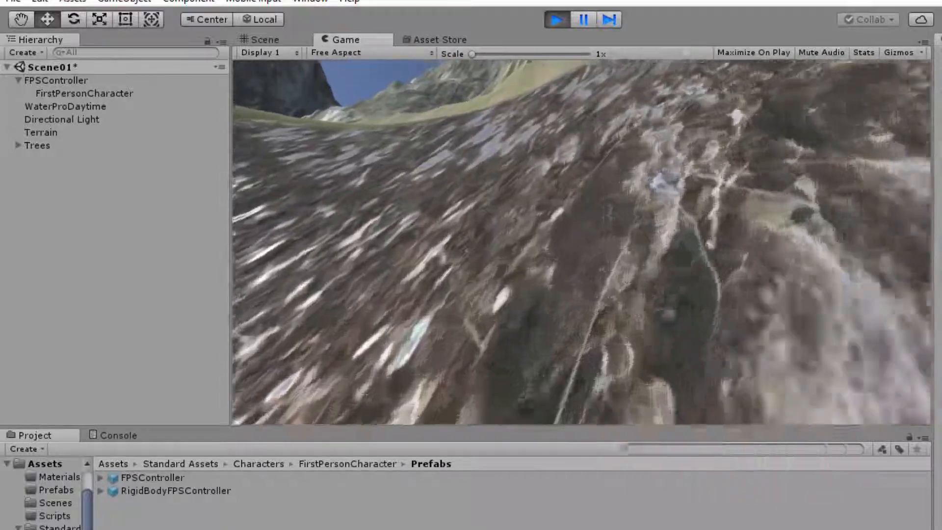
{"action": "key", "text": "w"}
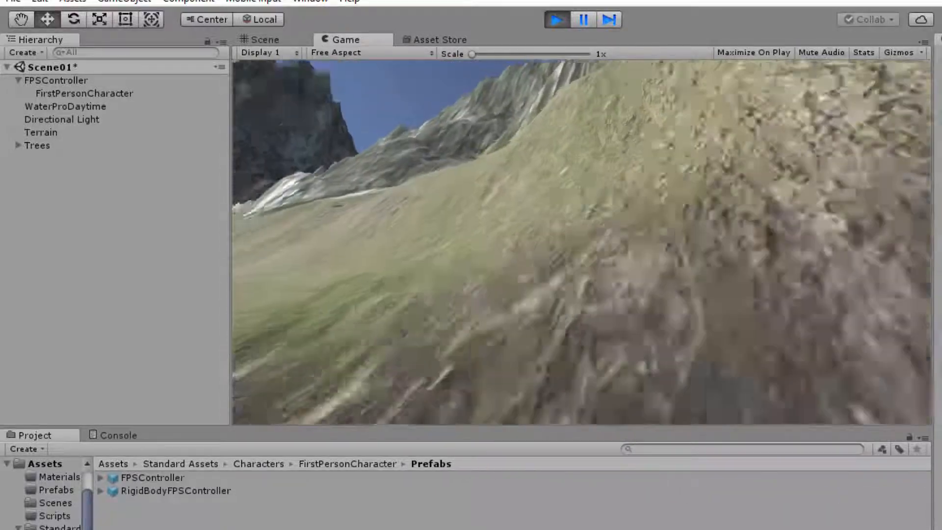
{"action": "key", "text": "w"}
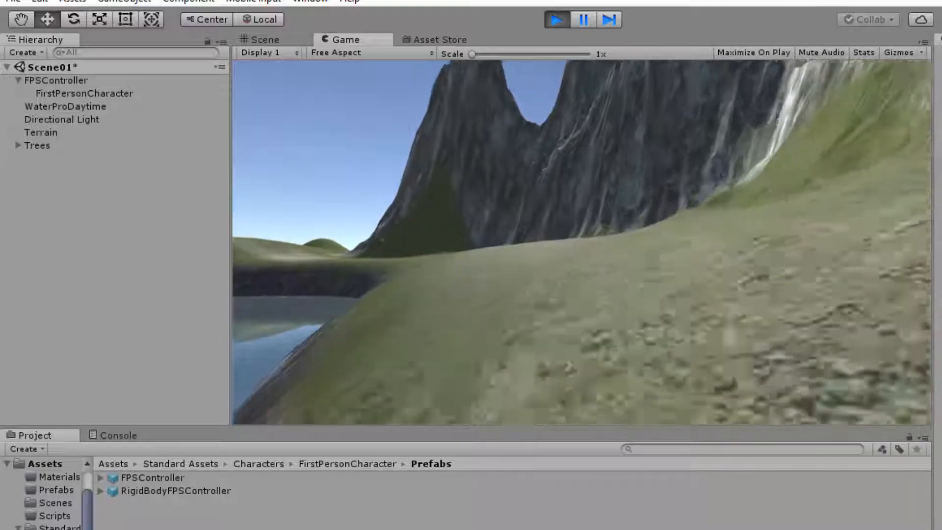
{"action": "key", "text": "w"}
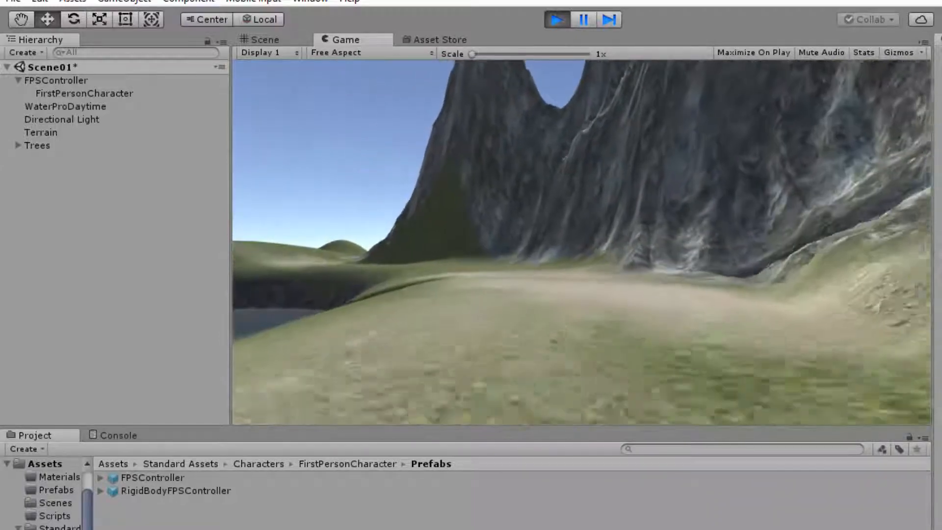
{"action": "key", "text": "w"}
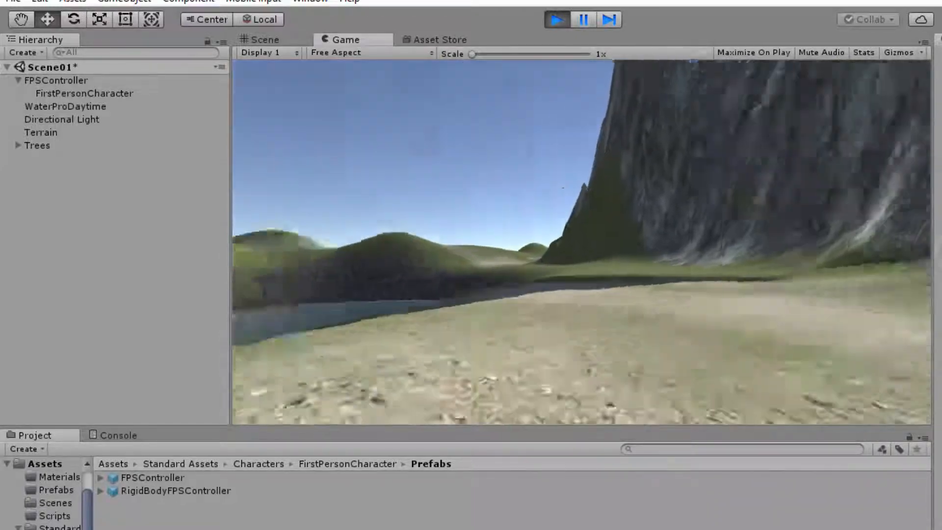
{"action": "key", "text": "w"}
{"action": "key", "text": "Escape"}
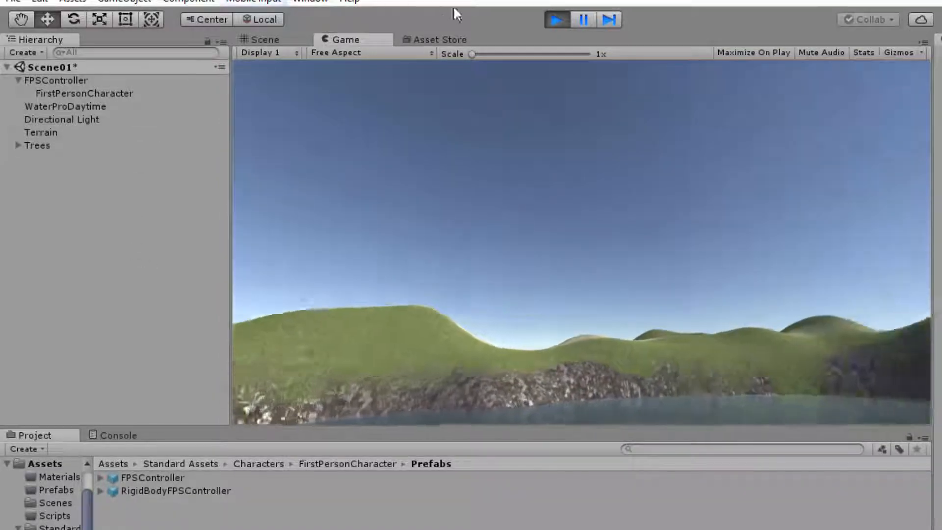
{"action": "left_click", "coordinate": [556, 19]}
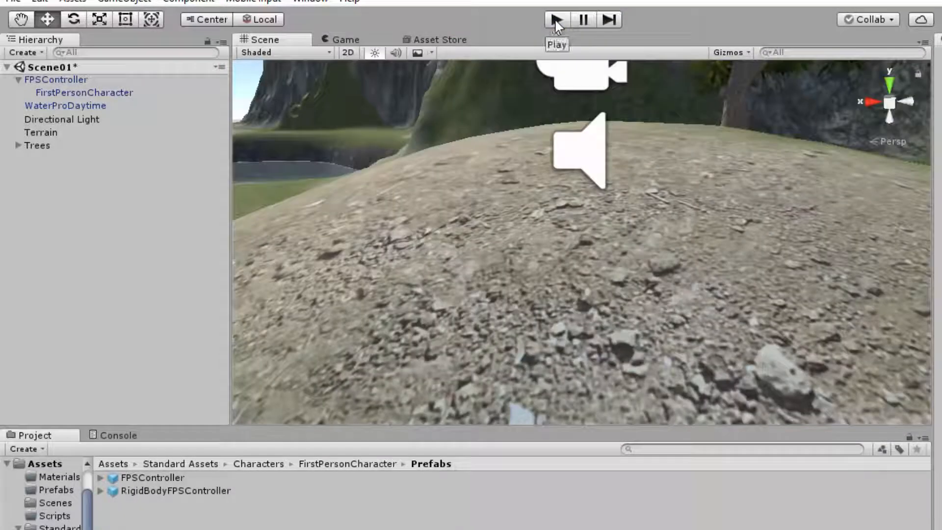
Rotate the FPSController about its vertical axis to face the lake and mountains, checking the FirstPersonCharacter camera preview.
{"action": "double_click", "coordinate": [56, 80]}
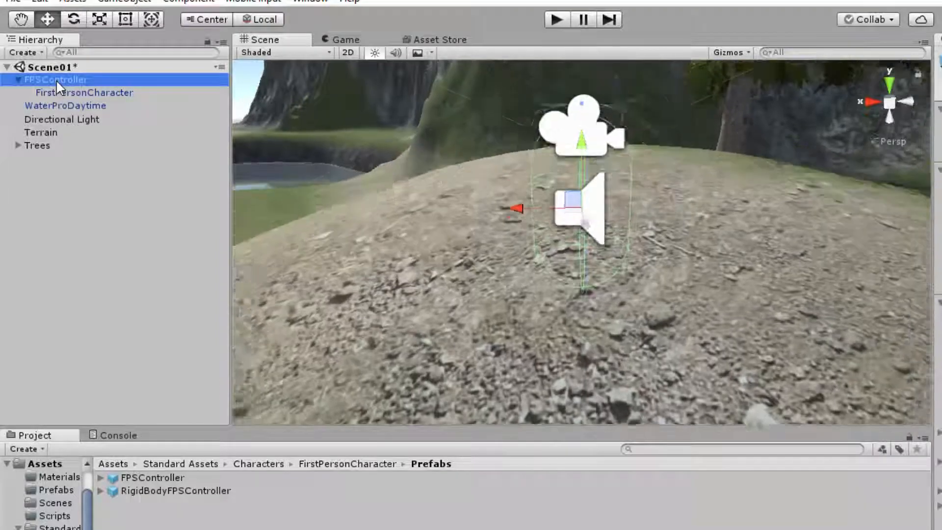
{"action": "scroll", "coordinate": [753, 262], "scroll_direction": "down", "scroll_amount": 6}
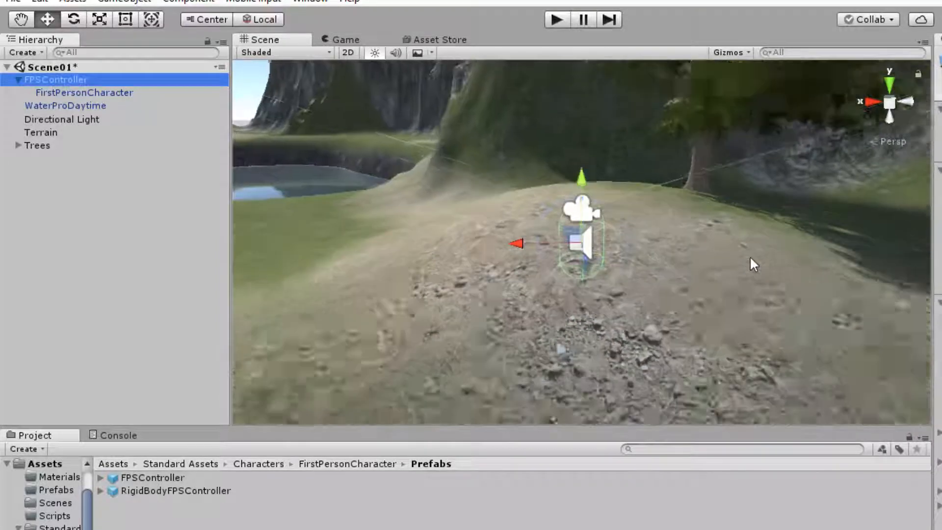
{"action": "scroll", "coordinate": [749, 256], "scroll_direction": "down", "scroll_amount": 3}
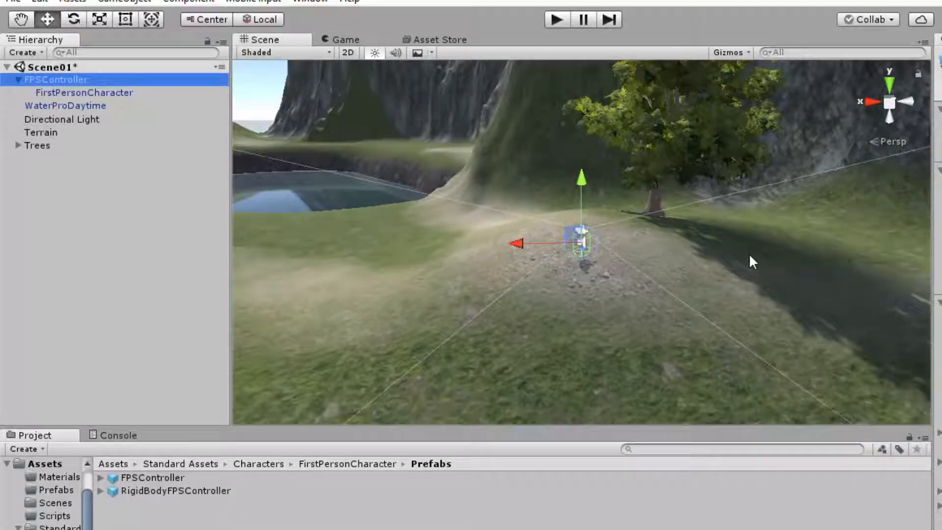
{"action": "left_click", "coordinate": [112, 93]}
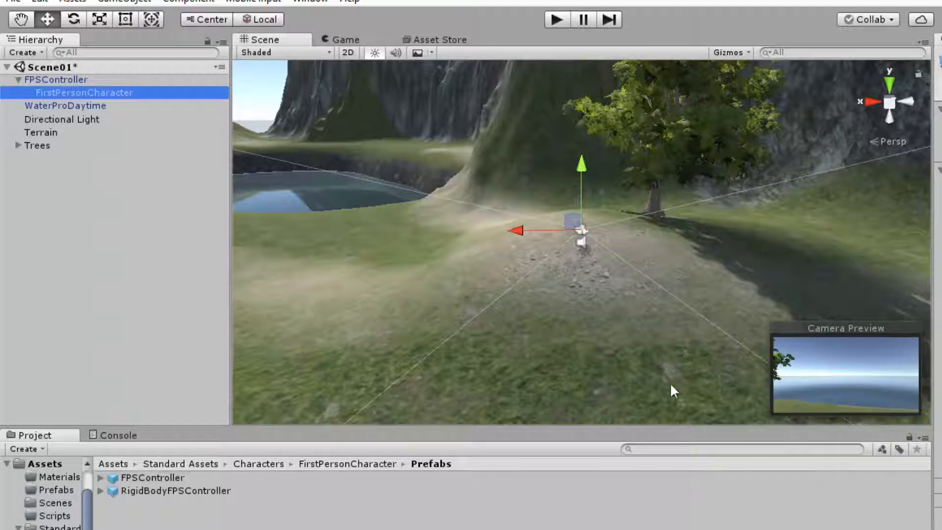
{"action": "left_click", "coordinate": [55, 81]}
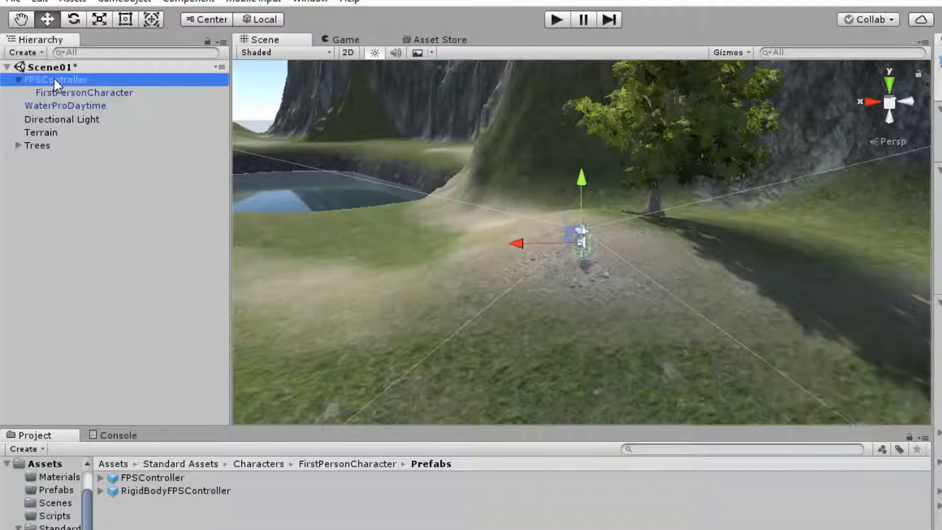
{"action": "key", "text": "e"}
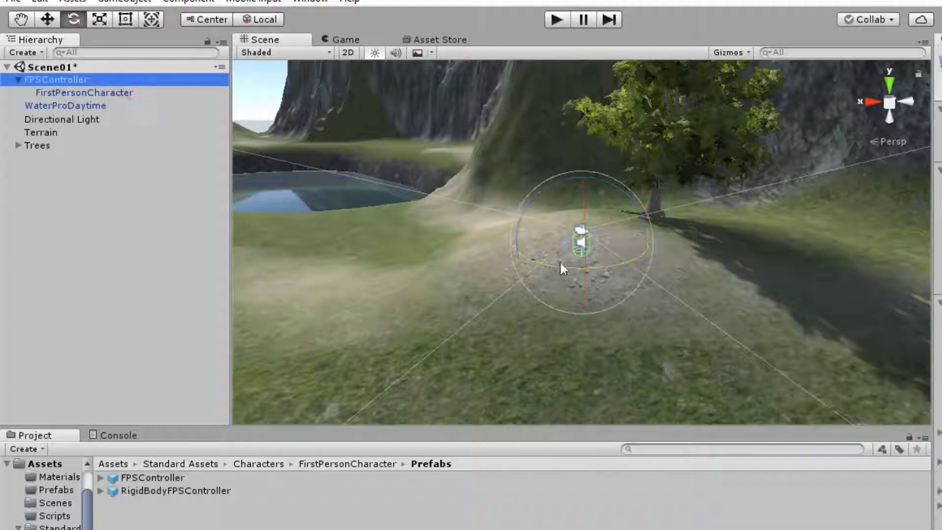
{"action": "mouse_move", "coordinate": [561, 261]}
{"action": "left_mouse_down"}
{"action": "mouse_move", "coordinate": [273, 211]}
{"action": "mouse_move", "coordinate": [201, 177]}
{"action": "left_mouse_up"}
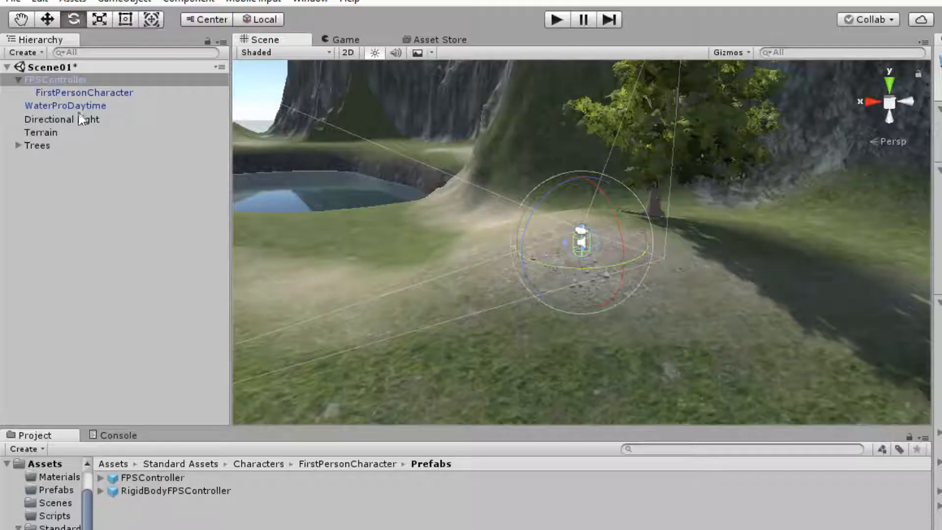
{"action": "left_click", "coordinate": [78, 92]}
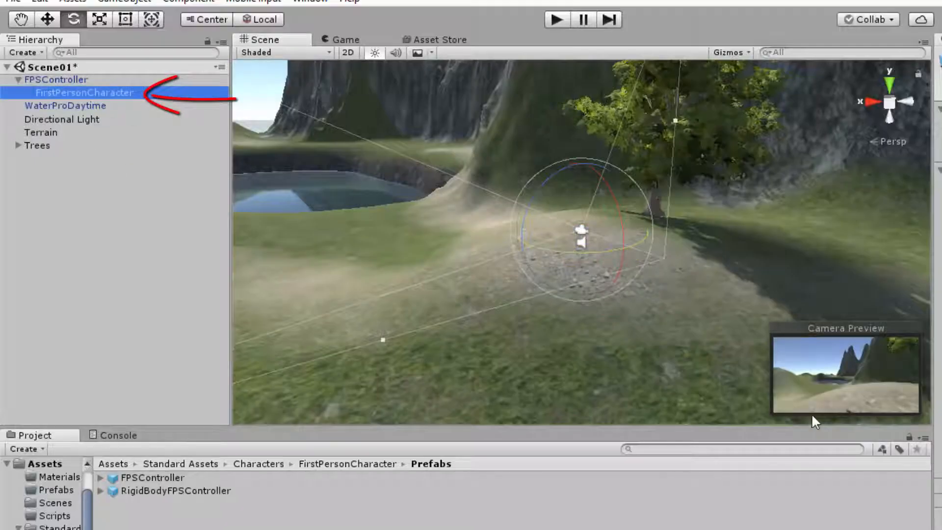
Play the scene to check the first-person character's starting view, release the cursor and stop play mode.
{"action": "left_click", "coordinate": [556, 21]}
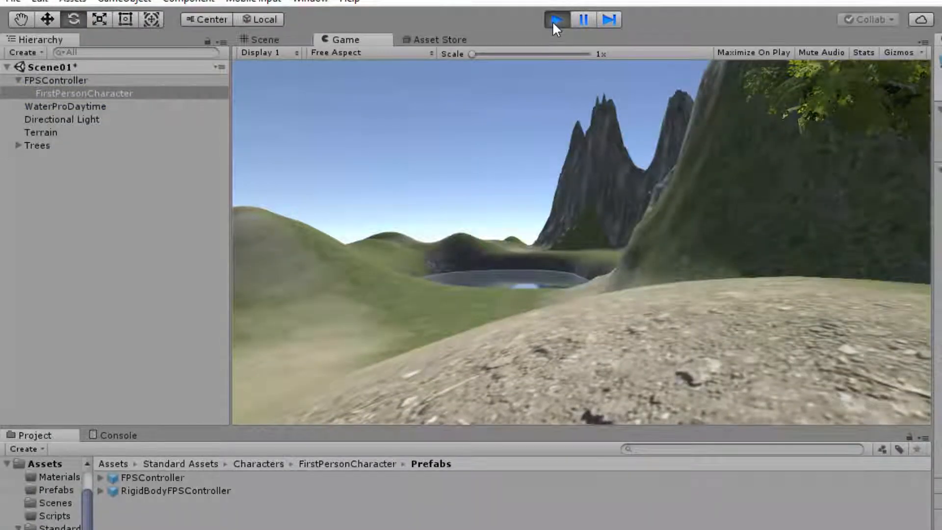
{"action": "key", "text": "Escape"}
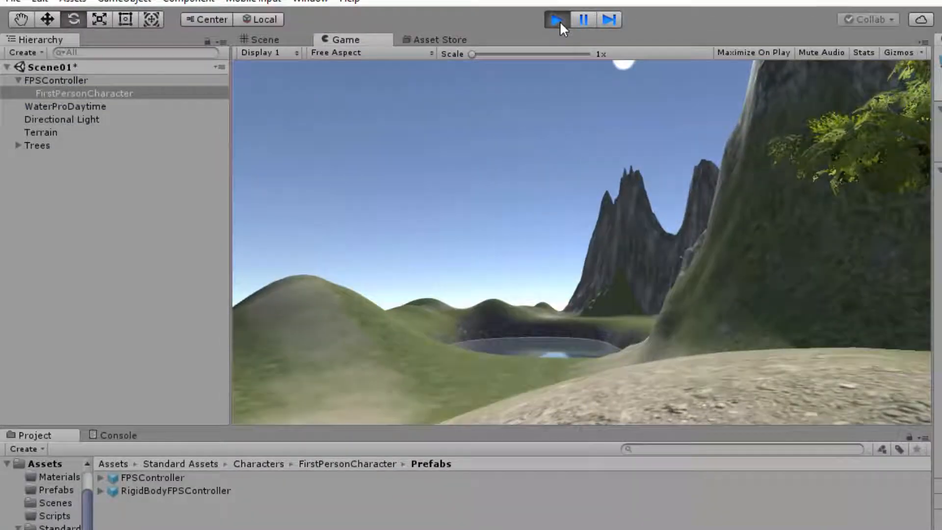
{"action": "left_click", "coordinate": [558, 20]}
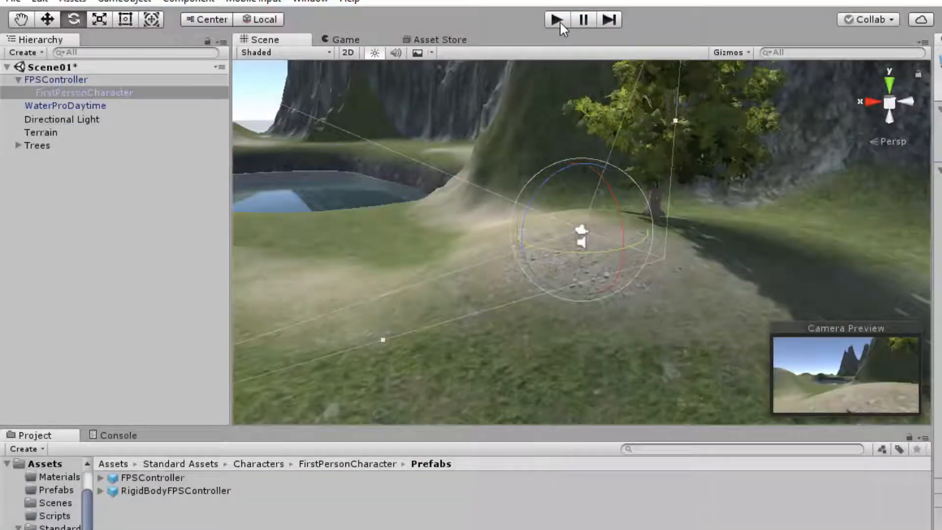
Select the FPSController and review its Character Controller, First Person Controller, Rigidbody and Audio Source components, leaving the First Person Controller settings expanded.
{"action": "left_click", "coordinate": [63, 78]}
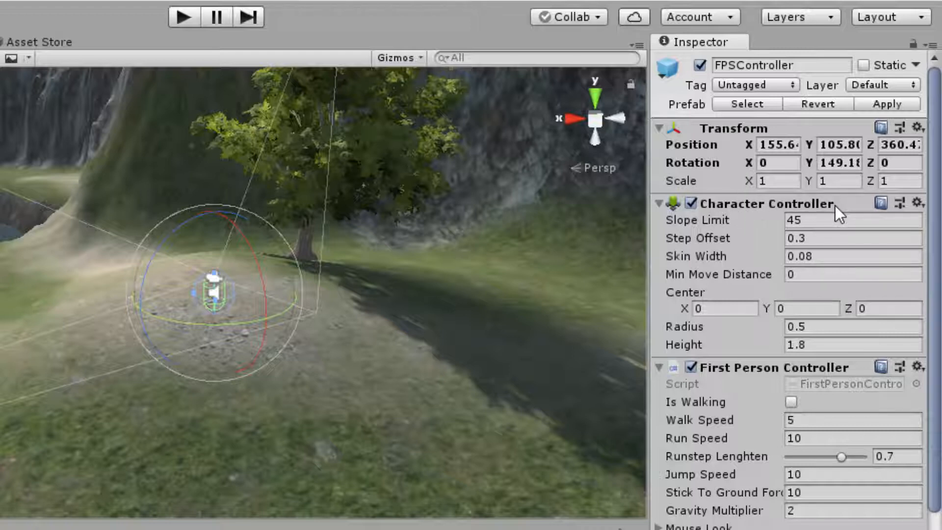
{"action": "left_click", "coordinate": [658, 202]}
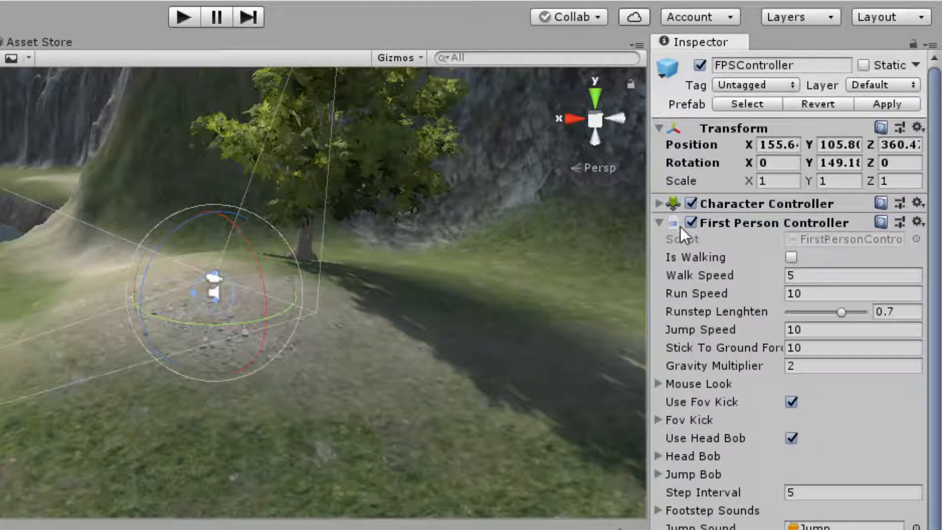
{"action": "left_click", "coordinate": [659, 223]}
{"action": "left_click", "coordinate": [658, 408]}
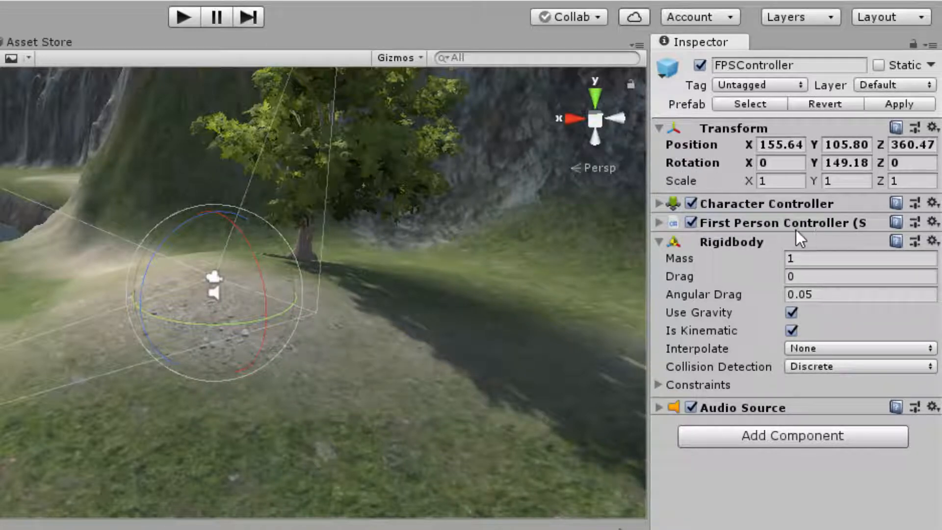
{"action": "left_click", "coordinate": [659, 224]}
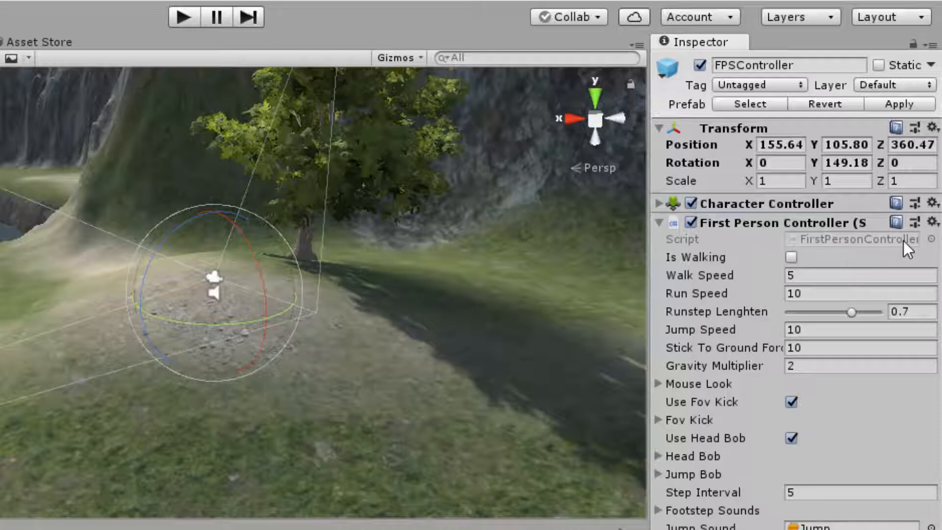
{"action": "left_click", "coordinate": [792, 439]}
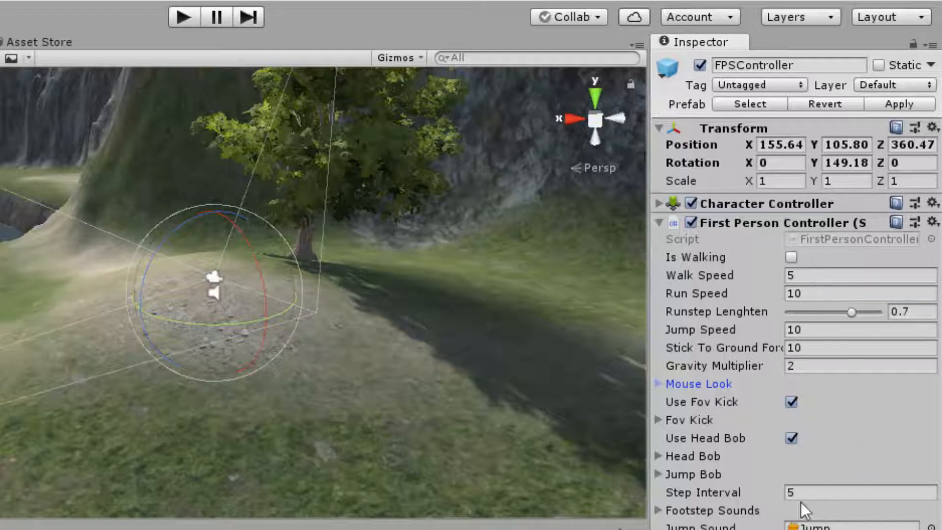
Play-test walking and running toward the lake while watching the FPSController's Transform and Is Walking values, and stop play mode.
{"action": "left_click", "coordinate": [182, 18]}
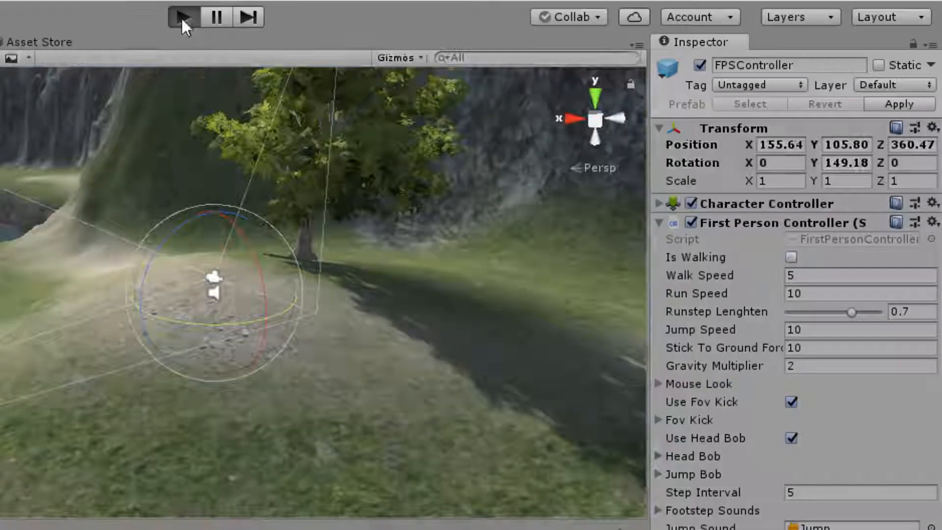
{"action": "key", "text": "w"}
{"action": "key", "text": "w"}
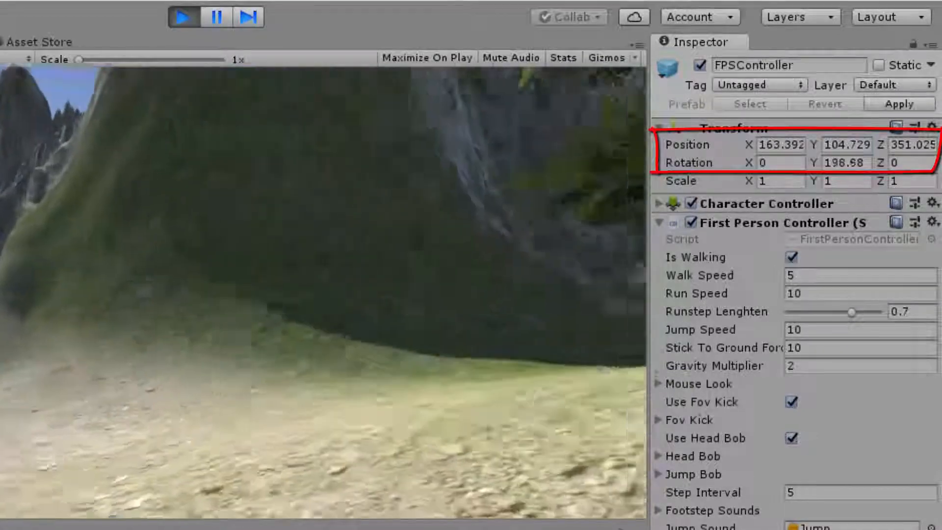
{"action": "key", "text": "w"}
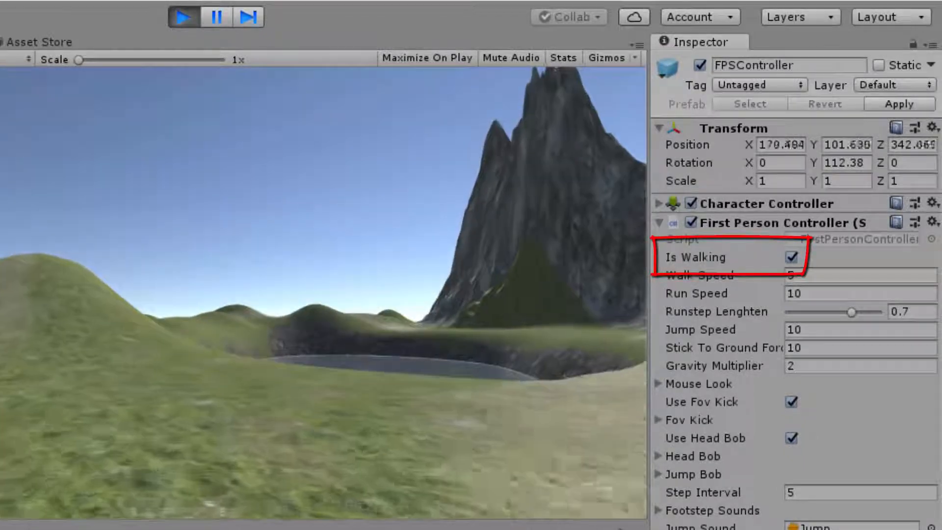
{"action": "key", "text": "shift"}
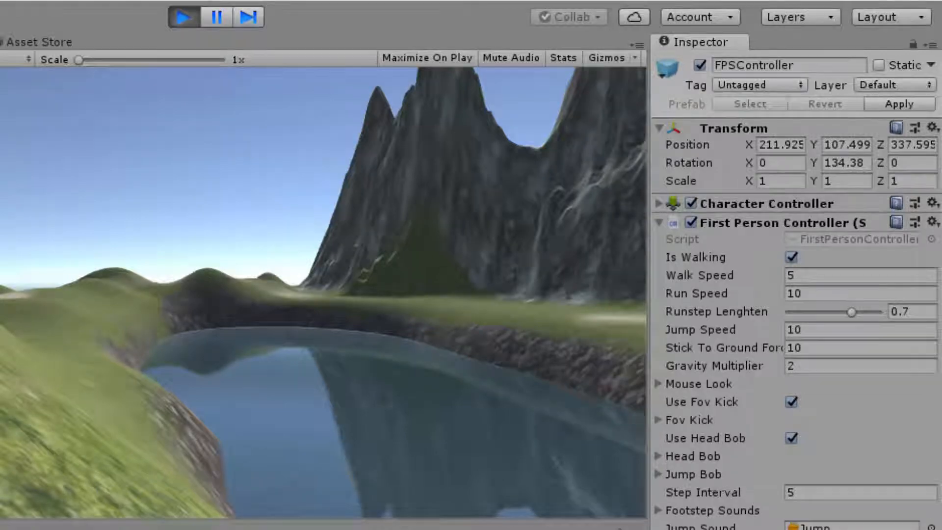
{"action": "key", "text": "Escape"}
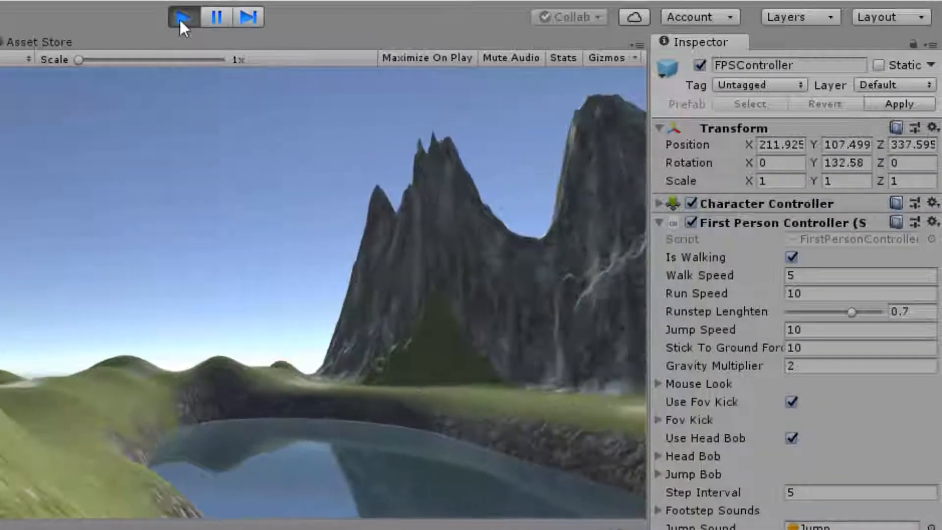
{"action": "left_click", "coordinate": [183, 18]}
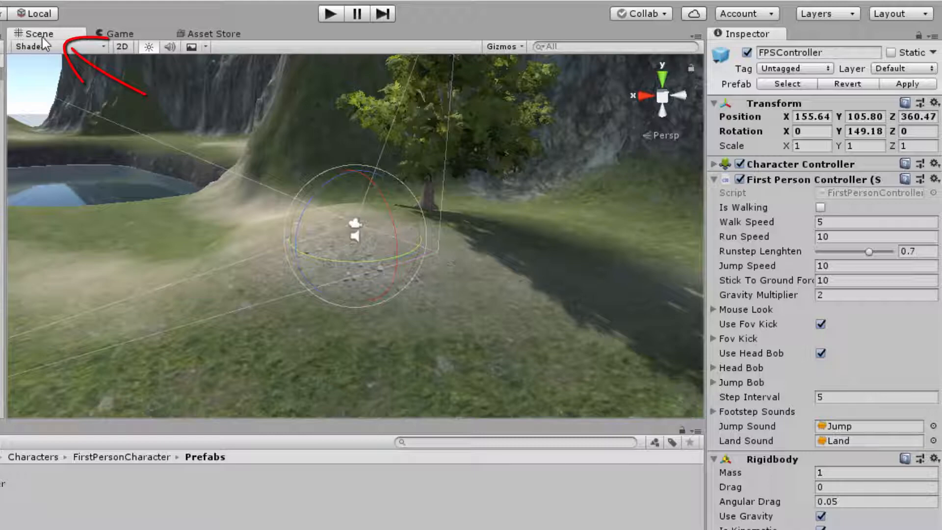
Dock the Scene view beside the Game view and start play mode with both views visible.
{"action": "mouse_move", "coordinate": [42, 37]}
{"action": "left_mouse_down"}
{"action": "mouse_move", "coordinate": [154, 108]}
{"action": "mouse_move", "coordinate": [470, 205]}
{"action": "left_mouse_up"}
{"action": "left_click_drag", "start_coordinate": [472, 151], "coordinate": [368, 152]}
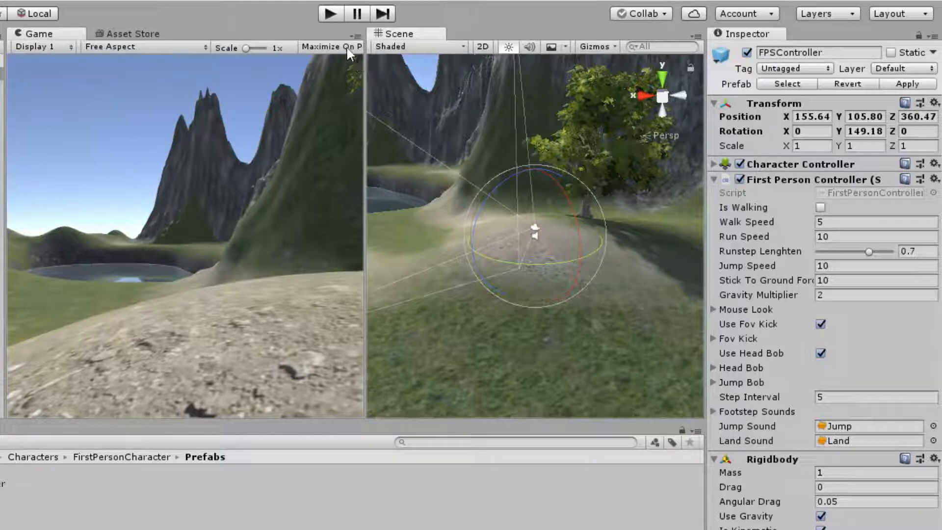
{"action": "left_click", "coordinate": [335, 12]}
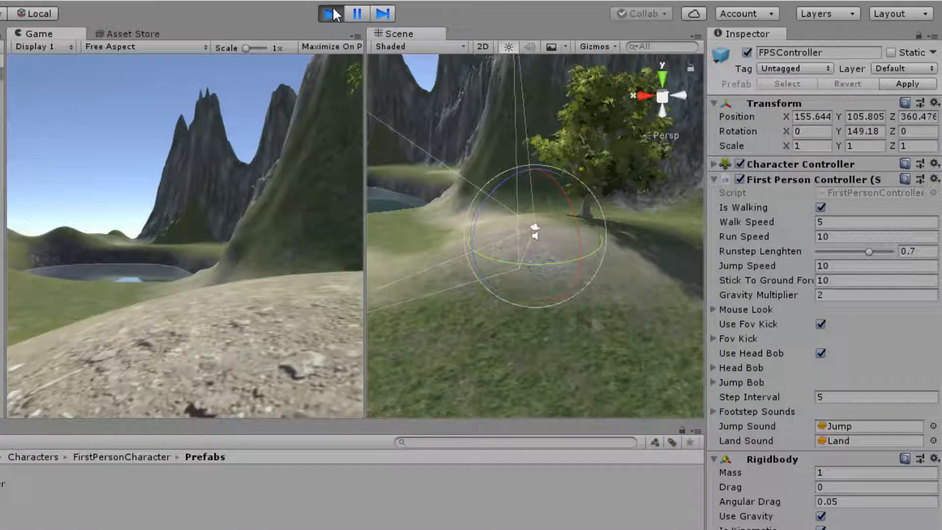
Walk the character around the hill and up to the large tree, following its movement in the Scene view, and release the cursor.
{"action": "key", "text": "w"}
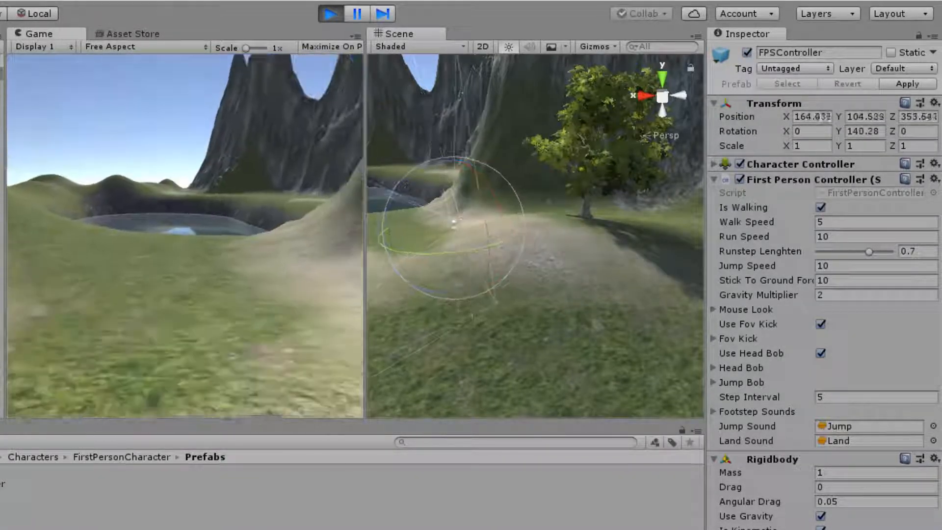
{"action": "key", "text": "w"}
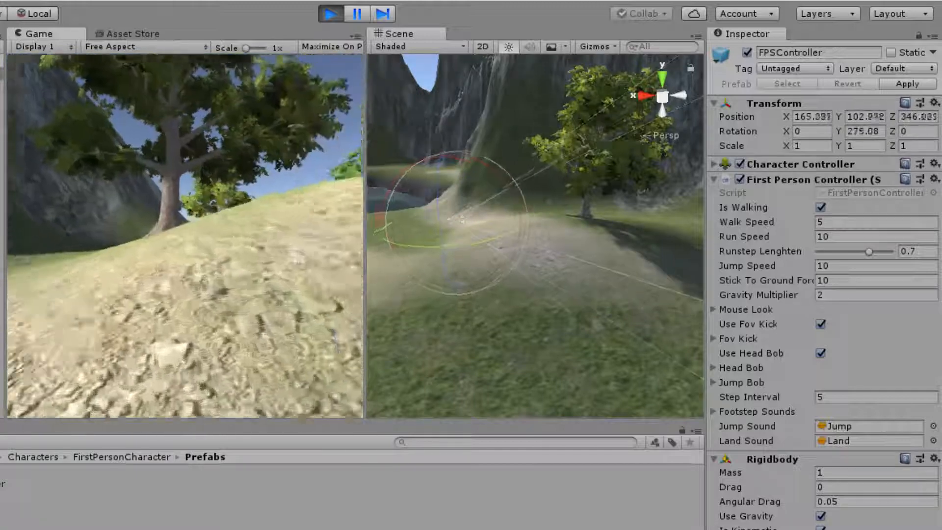
{"action": "key", "text": "w"}
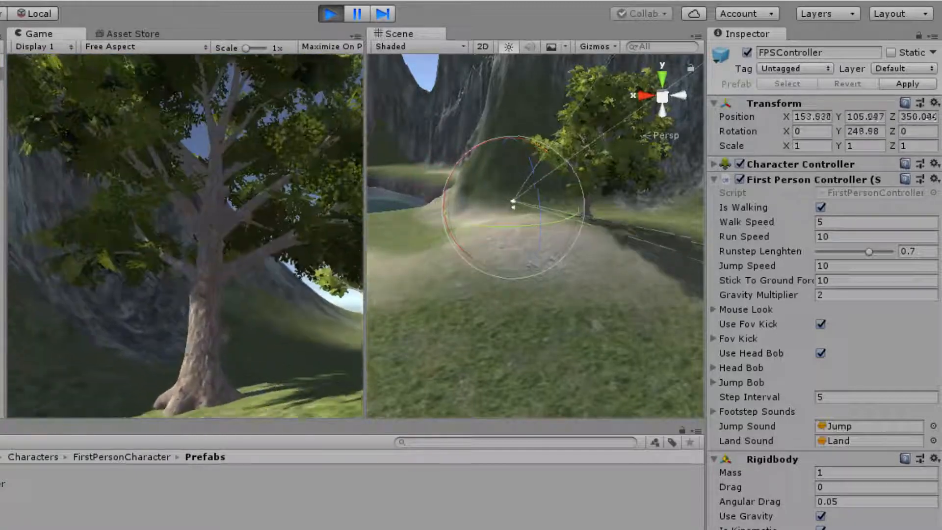
{"action": "key", "text": "s"}
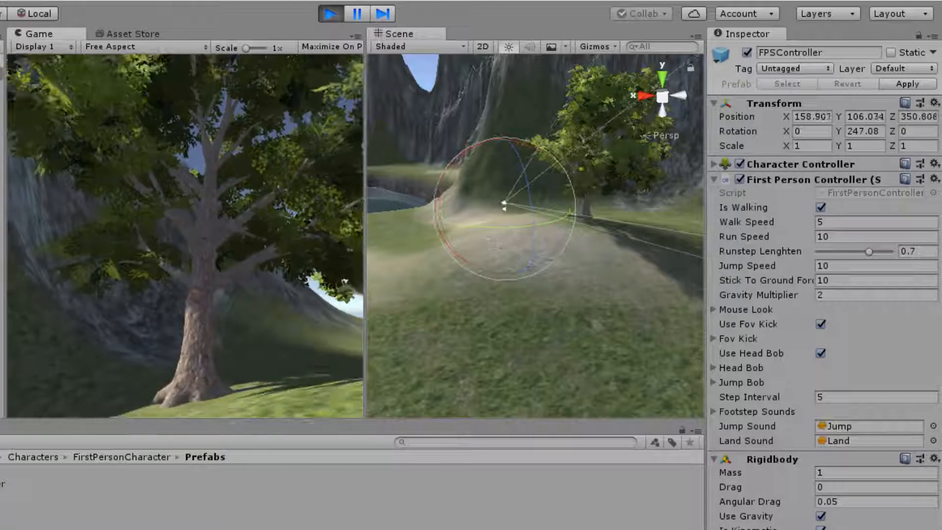
{"action": "key", "text": "Escape"}
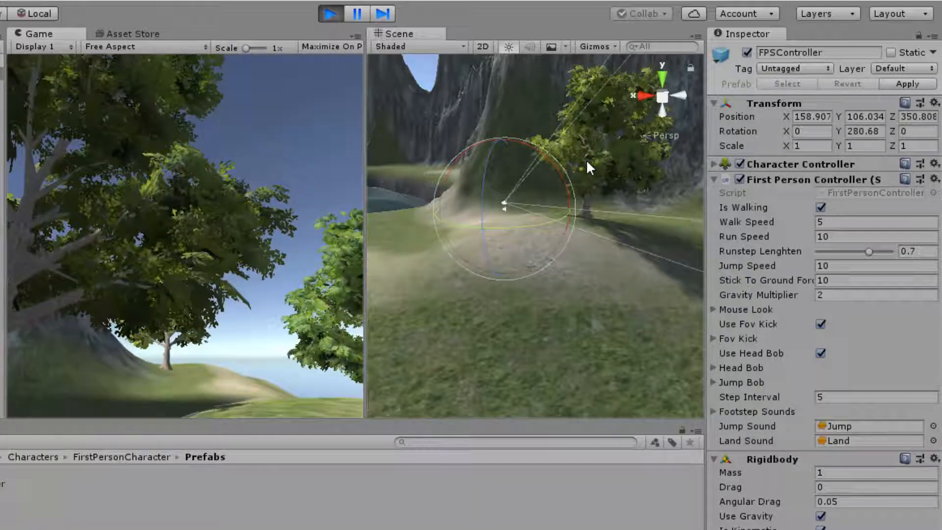
Select the broadleaf tree near the character and set its scale to 0.7 on X, Y and Z during play mode.
{"action": "left_click", "coordinate": [589, 167]}
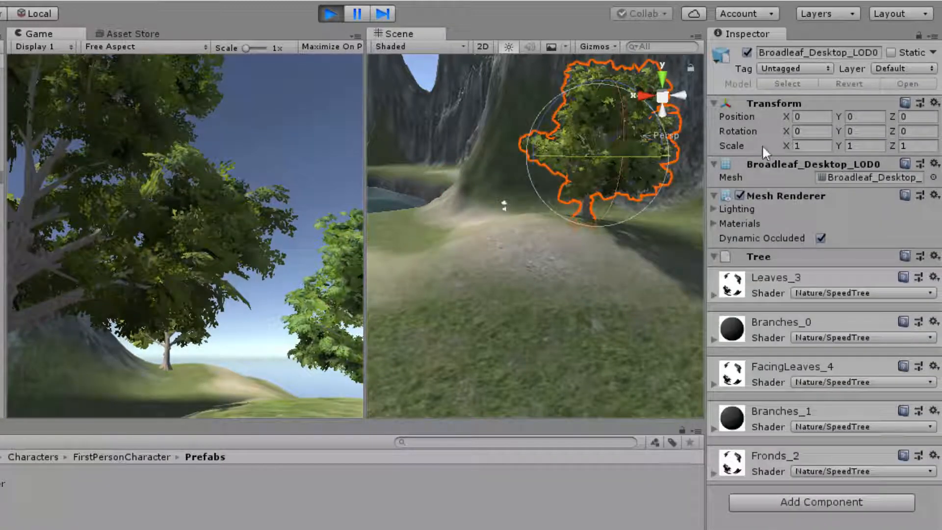
{"action": "left_click", "coordinate": [806, 145]}
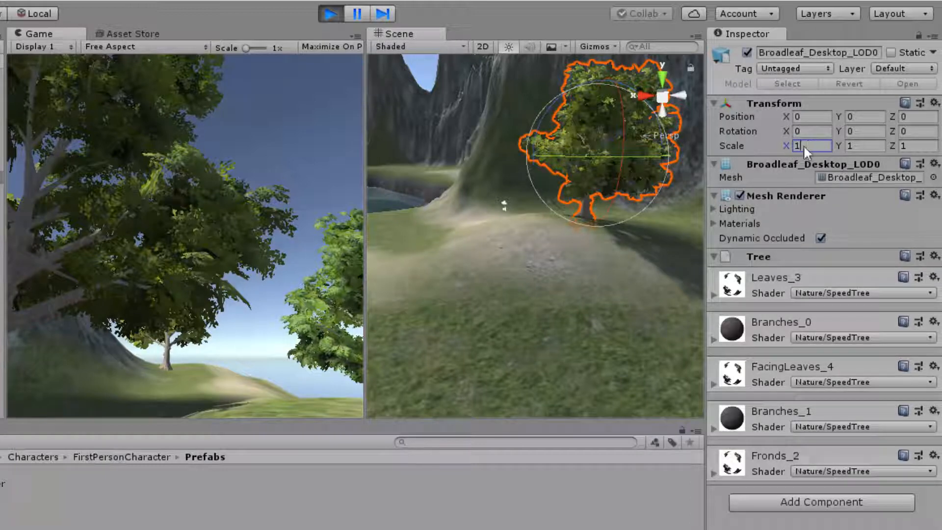
{"action": "type", "text": ".7"}
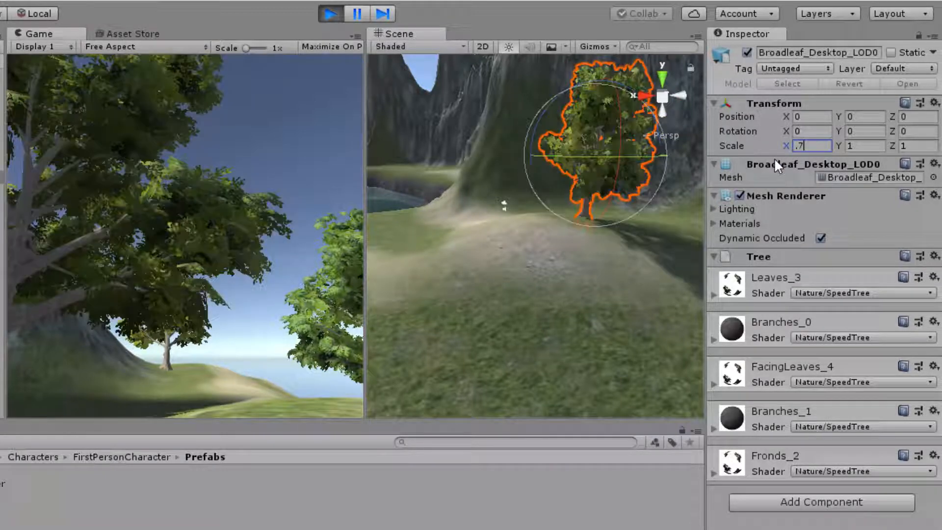
{"action": "key", "text": "Tab"}
{"action": "type", "text": ".7"}
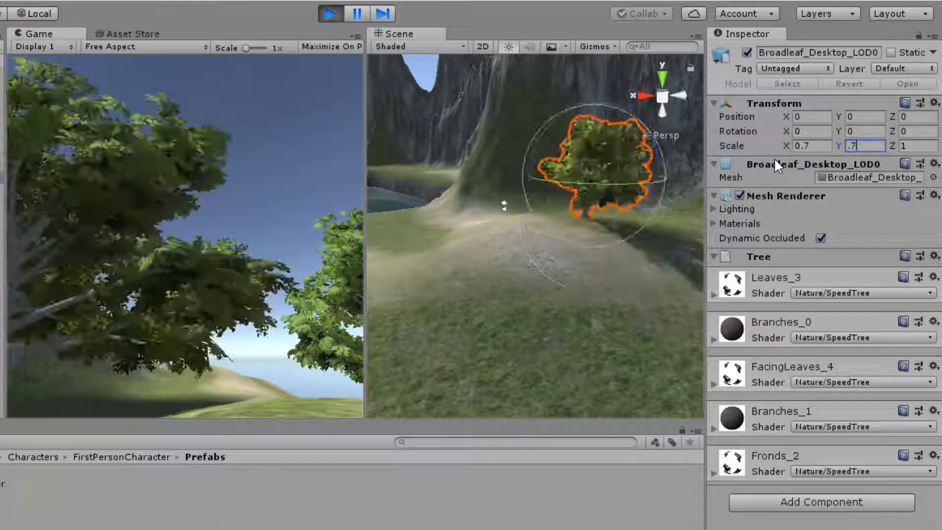
{"action": "key", "text": "Tab"}
{"action": "type", "text": ".7"}
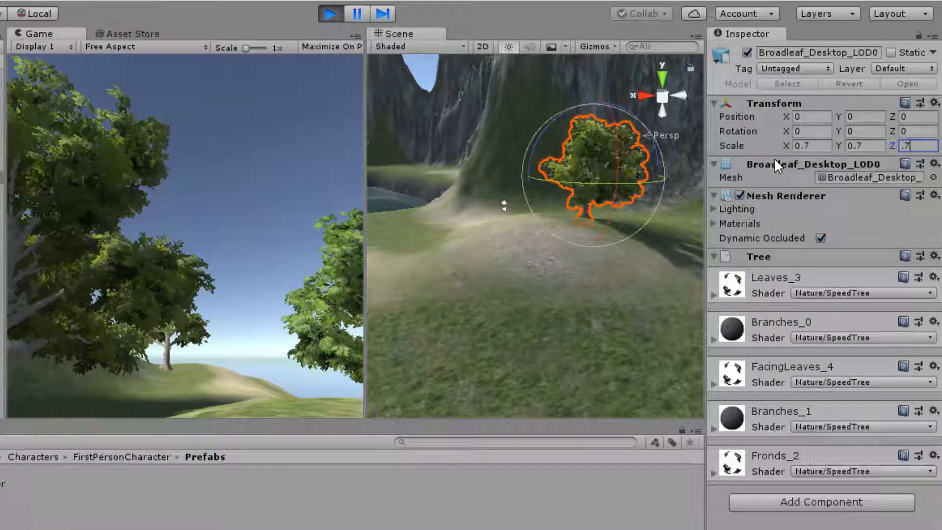
Return control to the game, walk around the rescaled tree to view it from several sides, and stop play mode.
{"action": "left_click", "coordinate": [258, 220]}
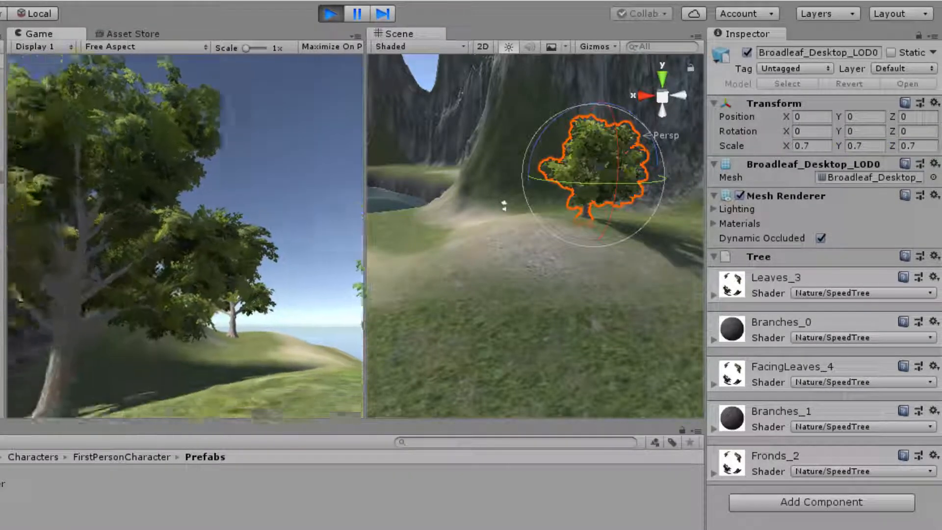
{"action": "key", "text": "w"}
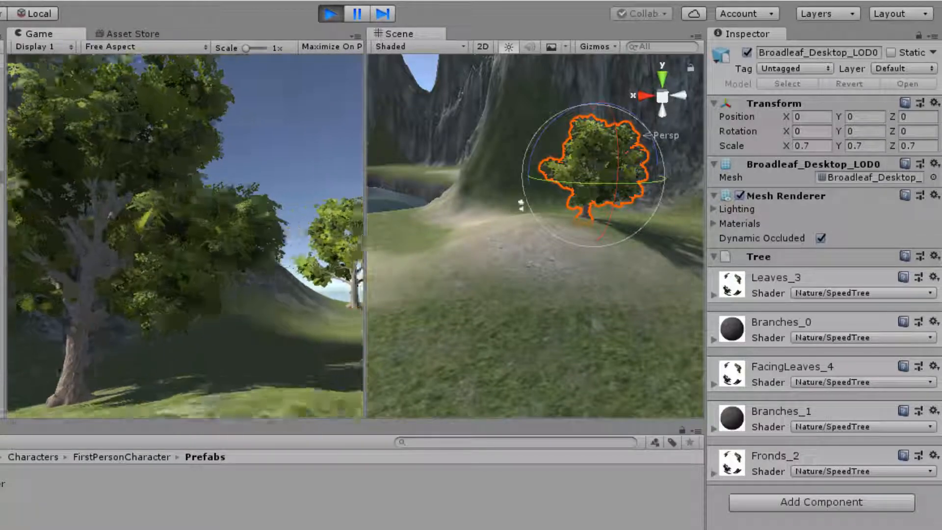
{"action": "key", "text": "w"}
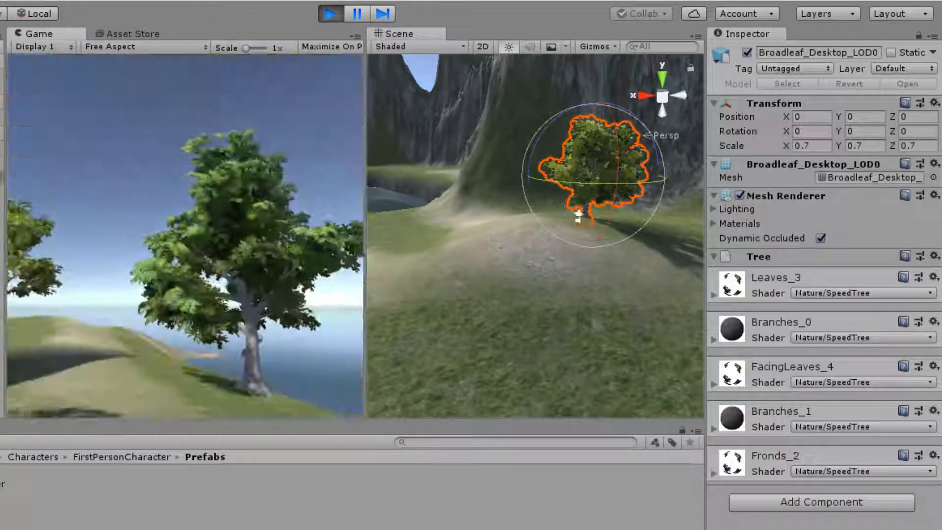
{"action": "key", "text": "w"}
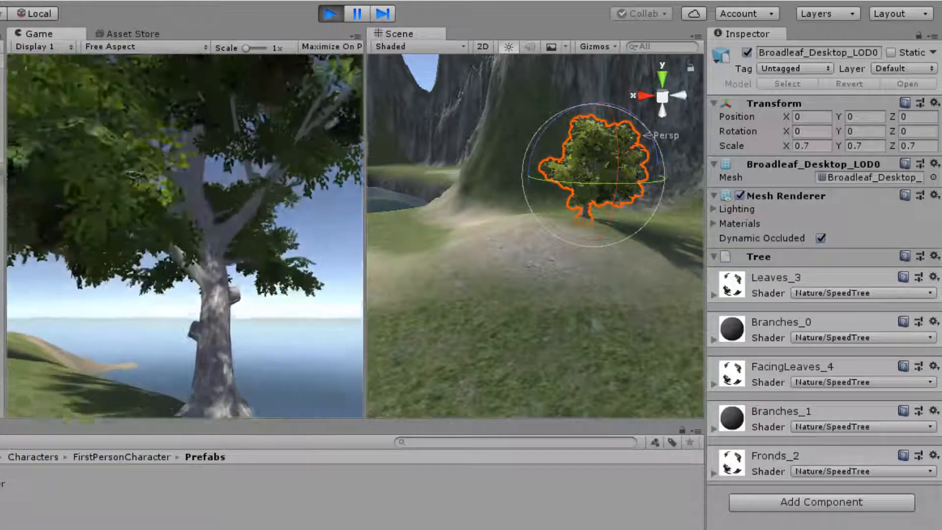
{"action": "key", "text": "w"}
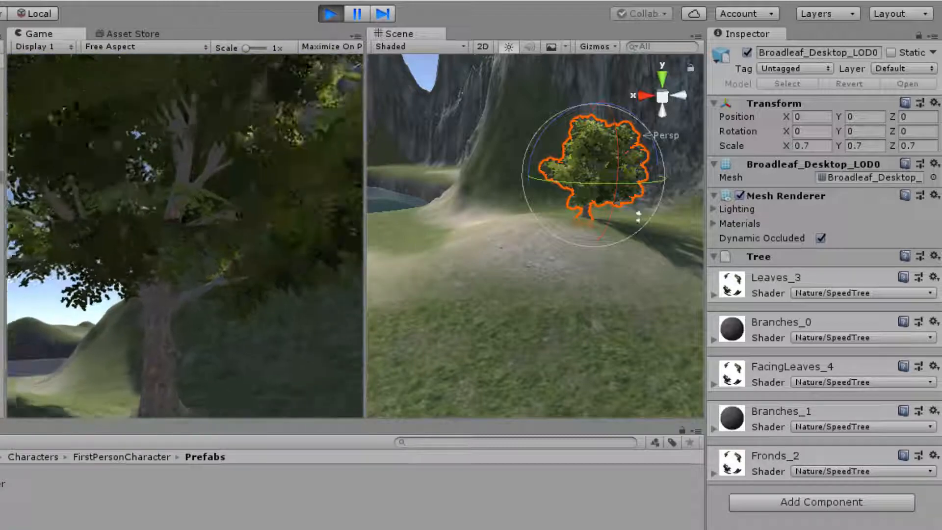
{"action": "key", "text": "s"}
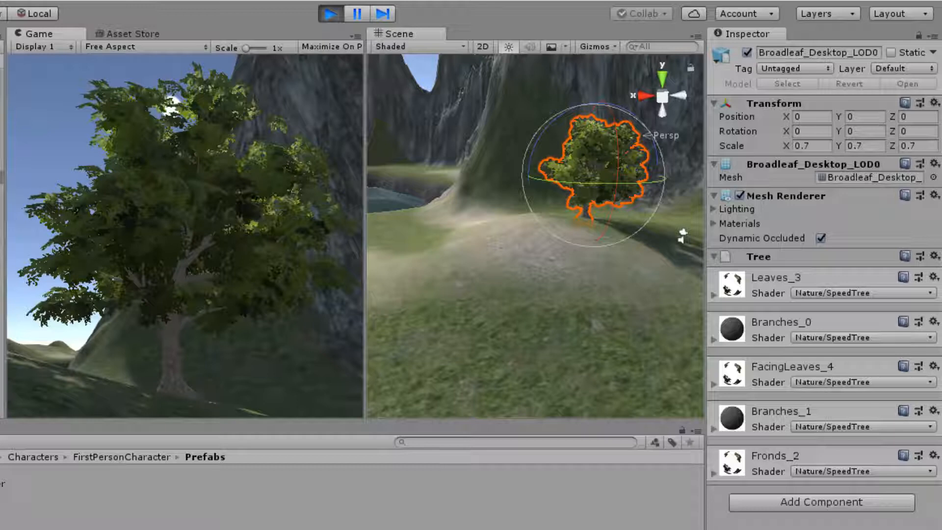
{"action": "left_click", "coordinate": [331, 13]}
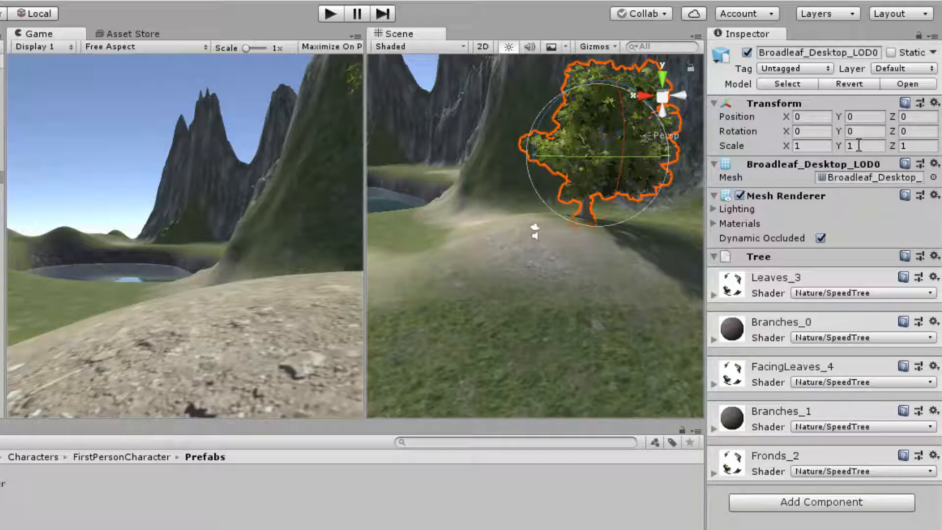
Open the broadleaf tree's X and Y scale values for editing outside play mode.
{"action": "left_click", "coordinate": [819, 147]}
{"action": "left_click", "coordinate": [860, 146]}
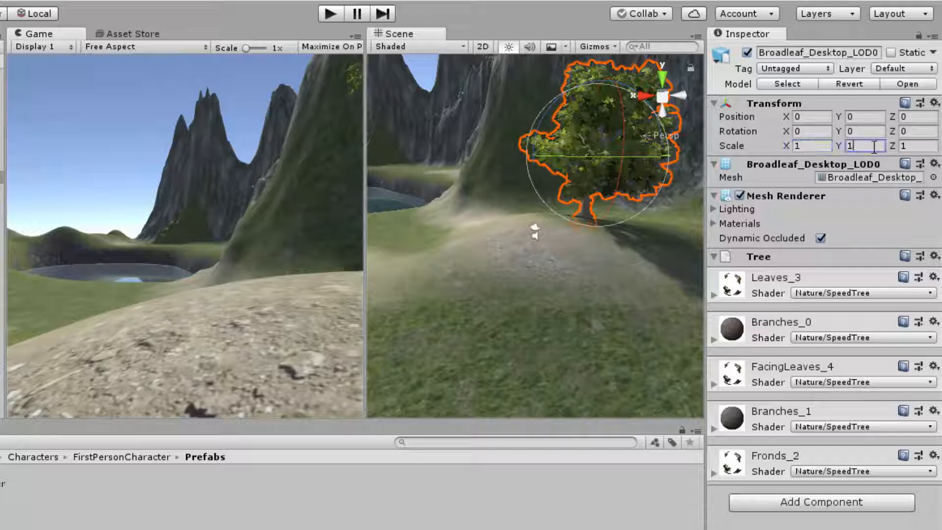